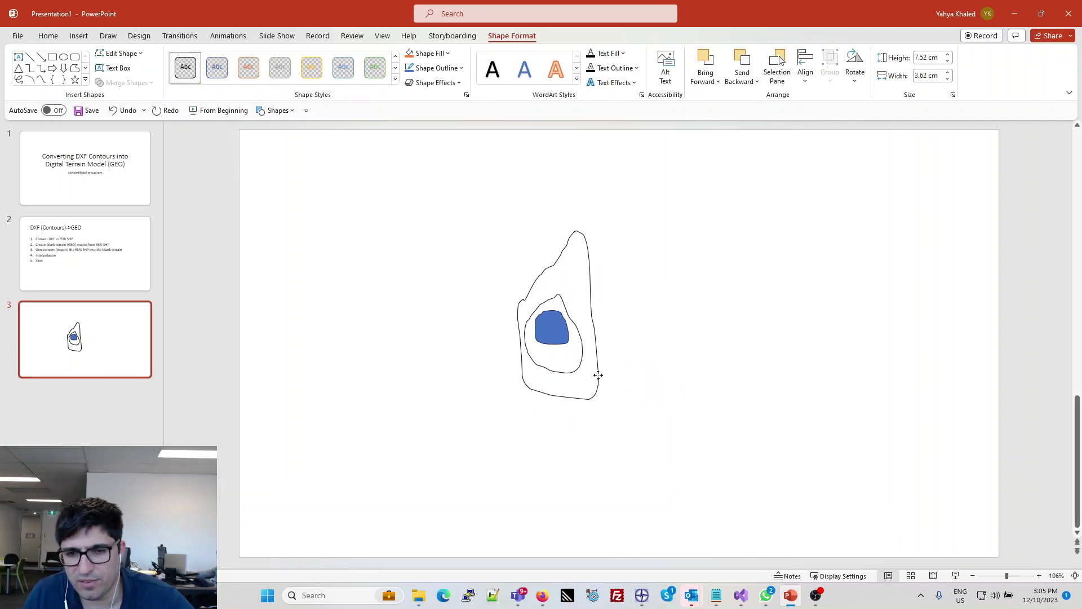
Examine the middle contour, the filled inner shape and the whole nested contour sketch on slide 3
{"action": "left_click", "coordinate": [576, 368]}
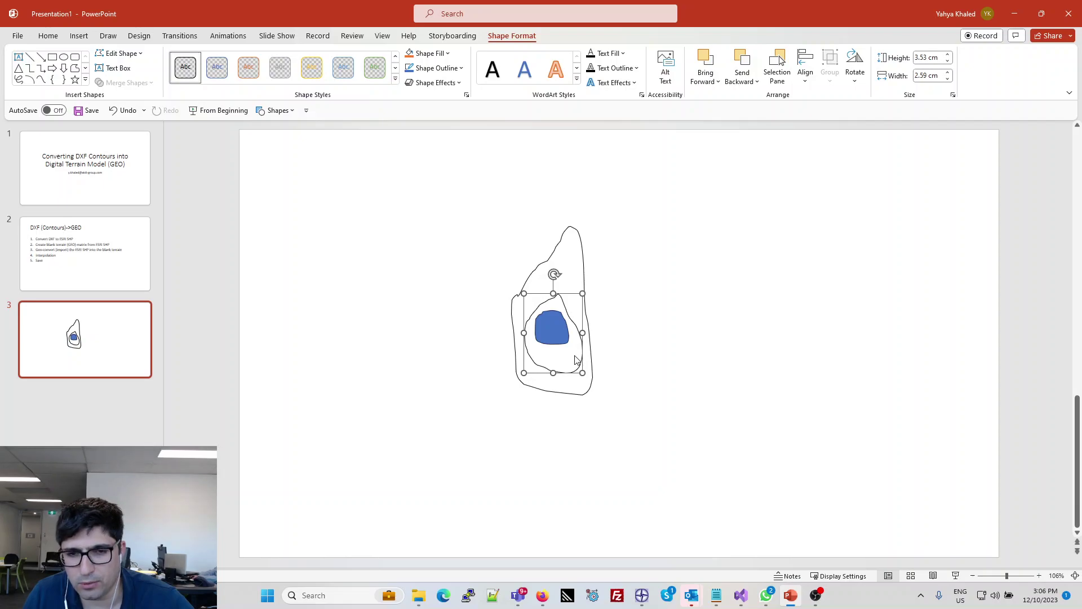
{"action": "left_click", "coordinate": [561, 338]}
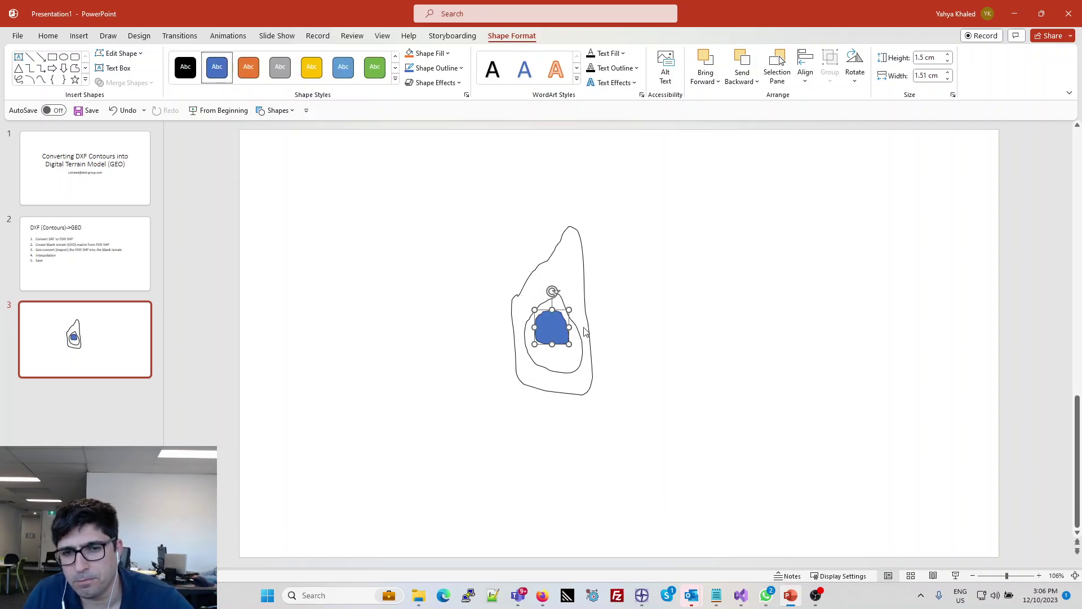
{"action": "left_click", "coordinate": [634, 338]}
{"action": "mouse_move", "coordinate": [472, 207]}
{"action": "left_mouse_down"}
{"action": "mouse_move", "coordinate": [509, 223]}
{"action": "mouse_move", "coordinate": [642, 417]}
{"action": "left_mouse_up"}
Switch to File Explorer and review the AutoCAD files in the DXF conversions folder
{"action": "key", "text": "alt+Tab"}
{"action": "key", "text": "alt+Tab"}
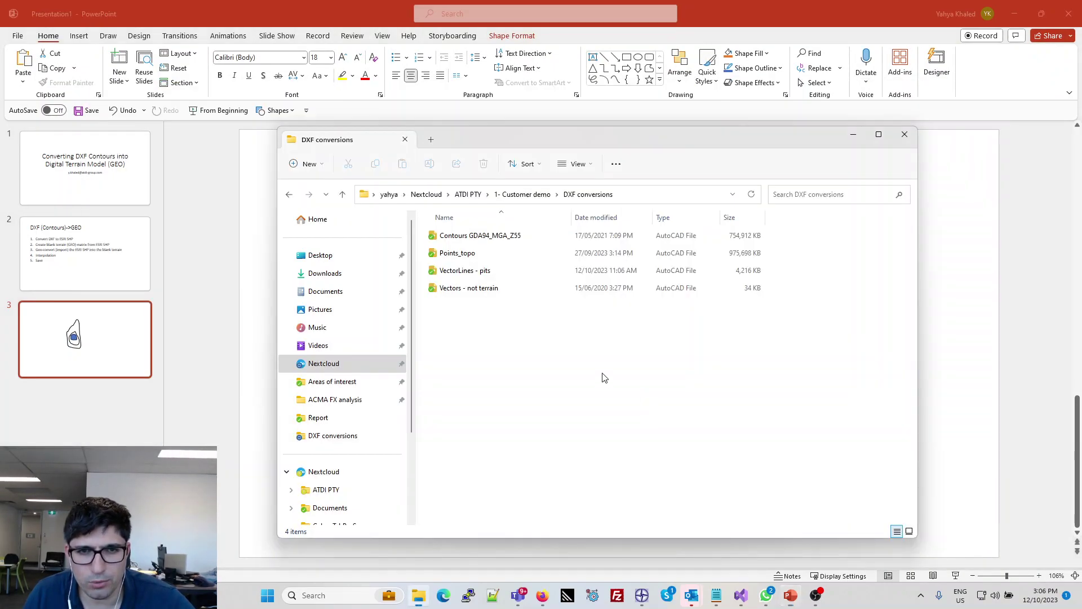
{"action": "left_click", "coordinate": [503, 239]}
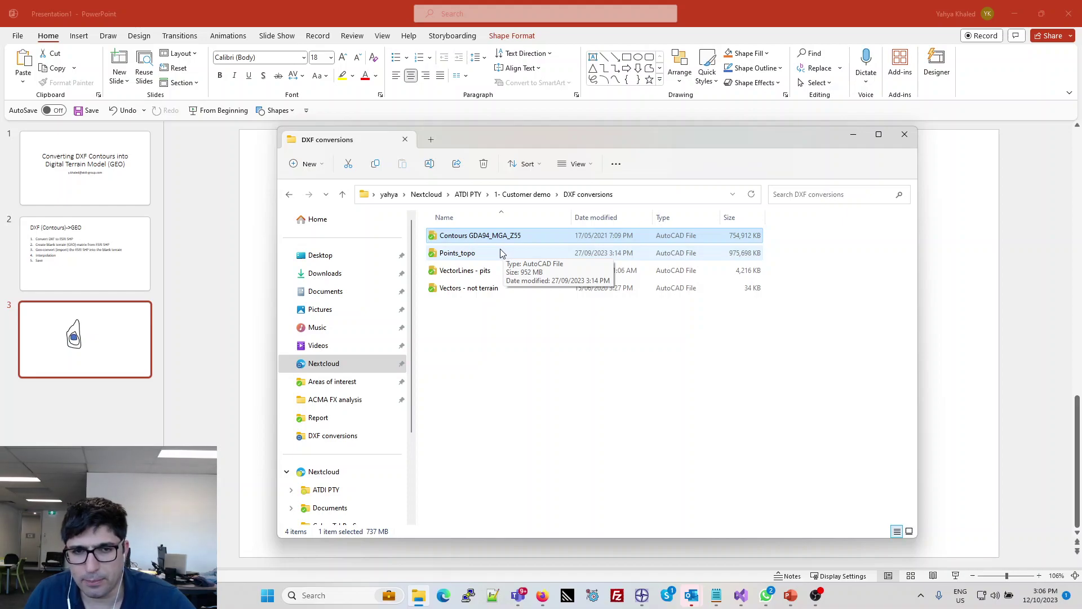
{"action": "left_click", "coordinate": [472, 289]}
{"action": "left_click", "coordinate": [469, 240], "text": "shift"}
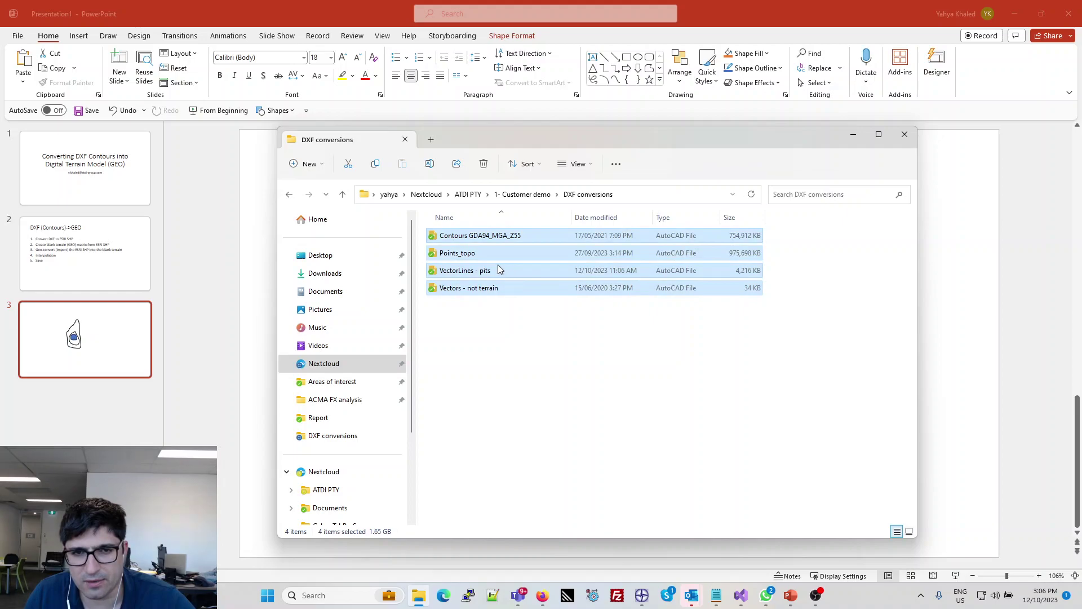
{"action": "left_click", "coordinate": [503, 340]}
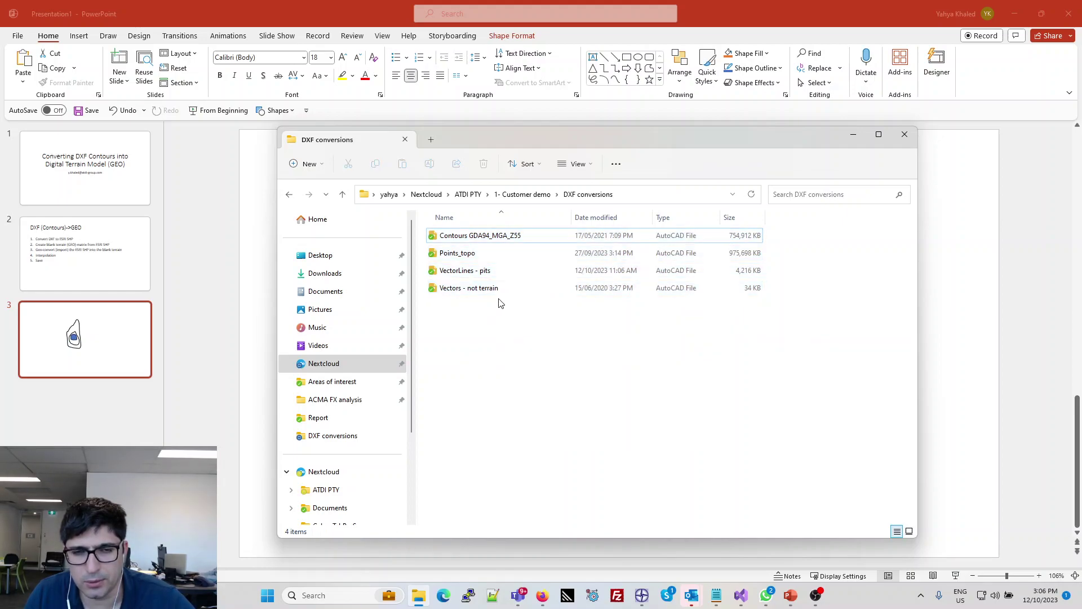
Highlight the GDA94_MGA_Z55 coordinate system part of the contours file's name without changing it
{"action": "left_click", "coordinate": [458, 239]}
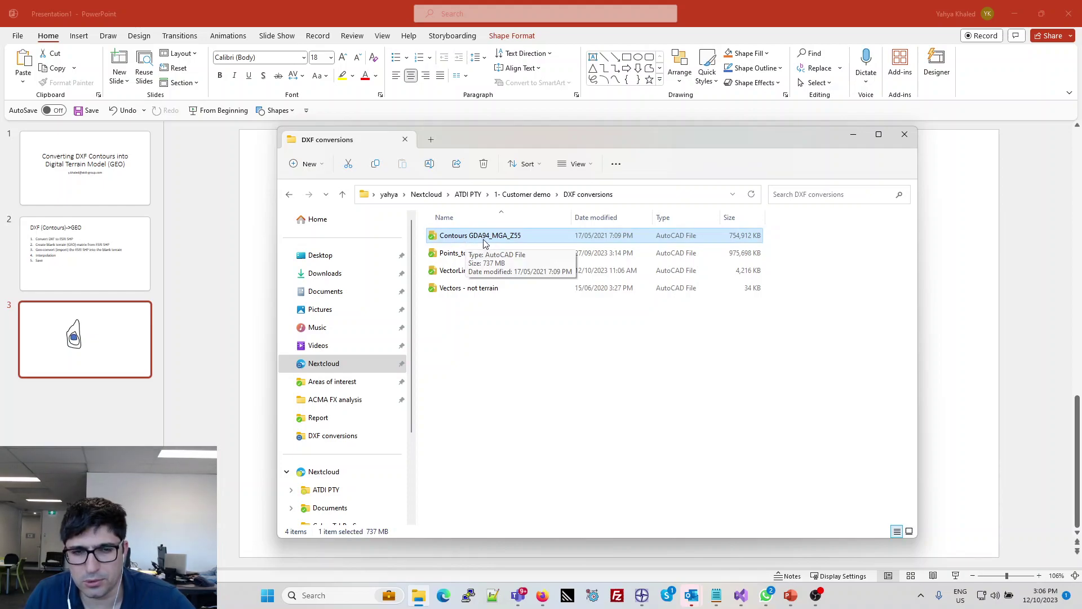
{"action": "left_click", "coordinate": [515, 237]}
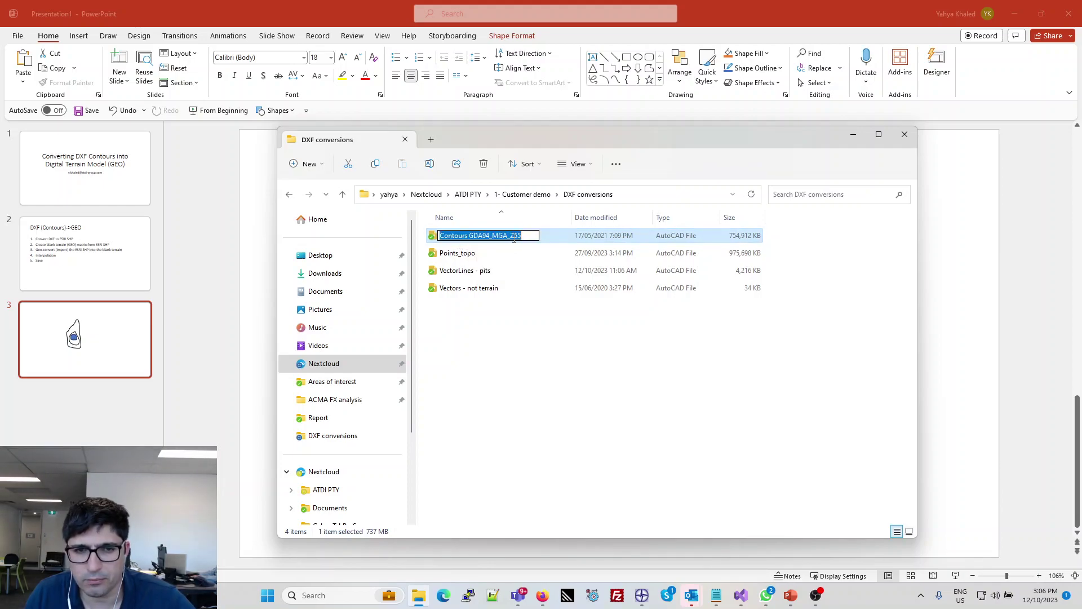
{"action": "left_click_drag", "start_coordinate": [531, 236], "coordinate": [470, 236]}
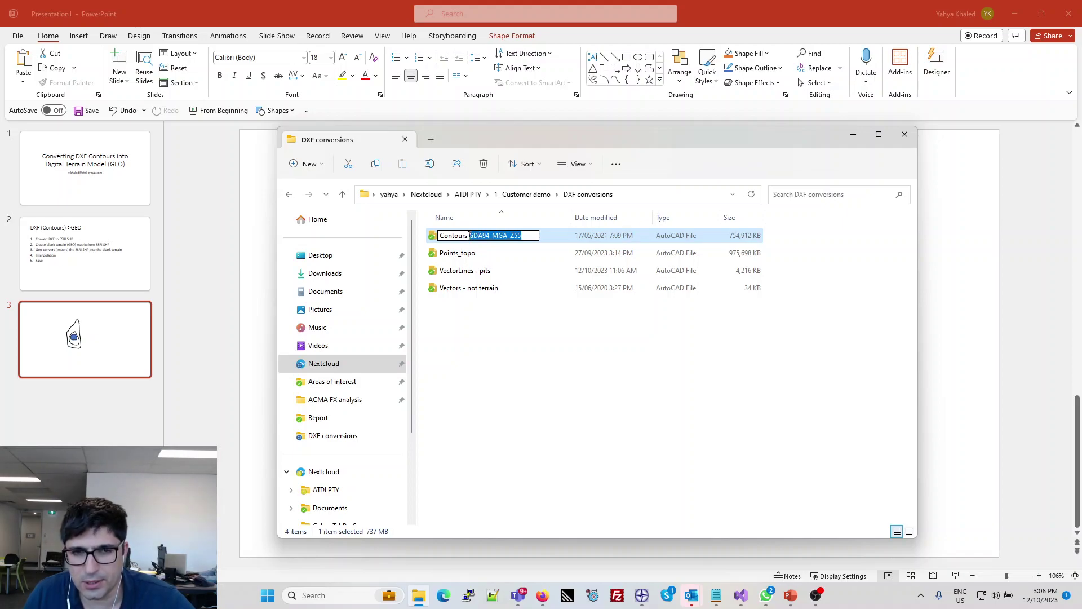
{"action": "left_click", "coordinate": [464, 336]}
Append _MGA55 to the contours file's name so it reads Contours GDA94_MGA_Z55_MGA55
{"action": "left_click", "coordinate": [444, 240]}
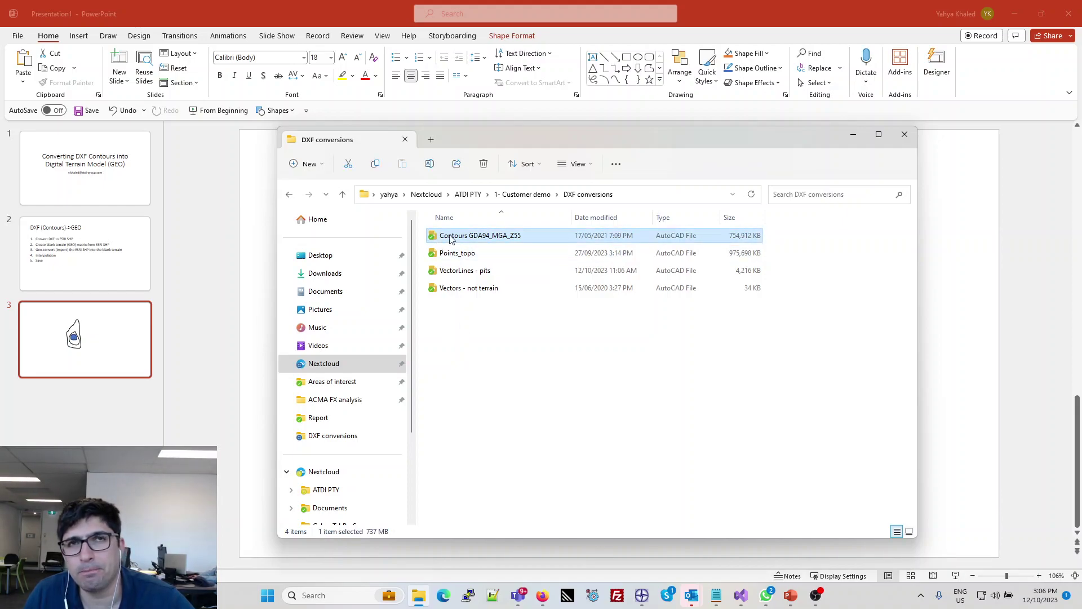
{"action": "left_click", "coordinate": [482, 237]}
{"action": "left_click", "coordinate": [537, 237]}
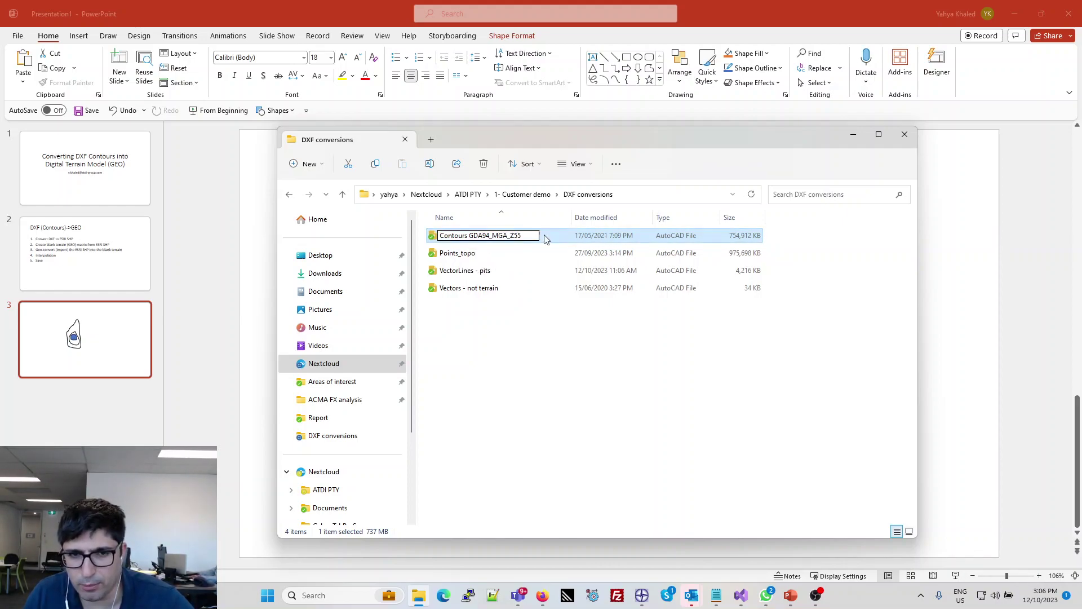
{"action": "type", "text": "_"}
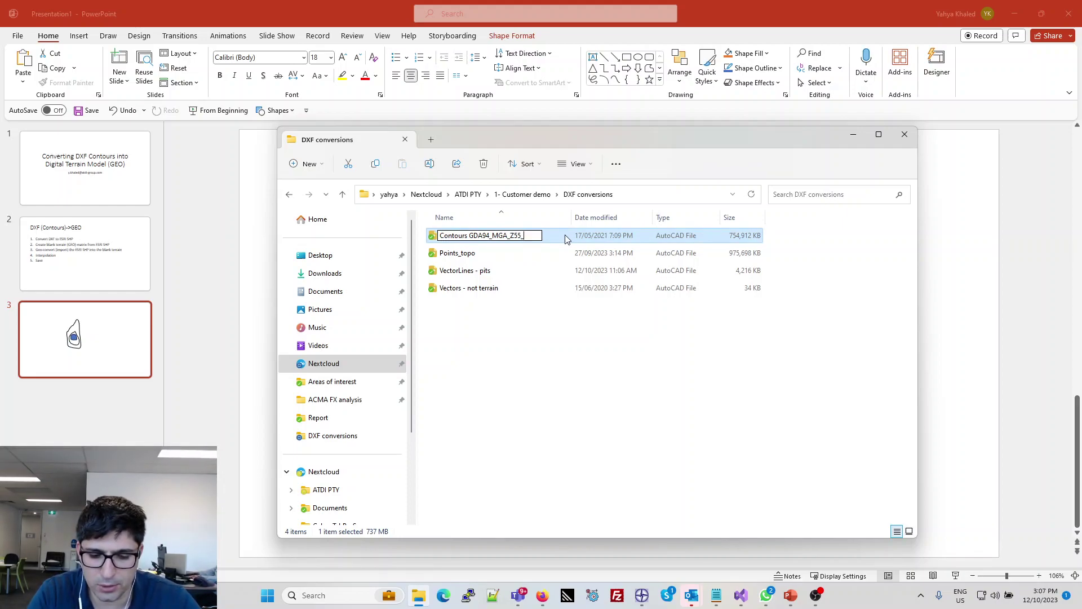
{"action": "type", "text": "MGA55"}
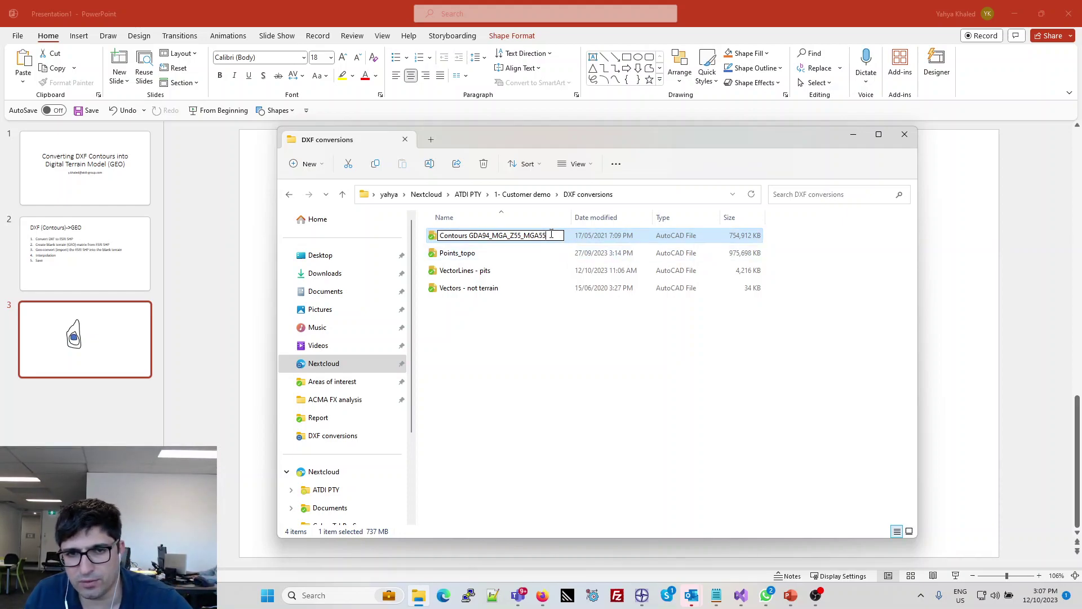
{"action": "left_click", "coordinate": [521, 235]}
{"action": "key", "text": "shift+Left"}
{"action": "key", "text": "shift+Left"}
{"action": "key", "text": "shift+Left"}
{"action": "key", "text": "shift+Left"}
{"action": "key", "text": "shift+Left"}
{"action": "key", "text": "shift+Left"}
{"action": "key", "text": "shift+Left"}
{"action": "key", "text": "shift+Left"}
{"action": "key", "text": "shift+Left"}
{"action": "key", "text": "shift+Left"}
{"action": "key", "text": "shift+Left"}
{"action": "key", "text": "shift+Left"}
{"action": "key", "text": "shift+Left"}
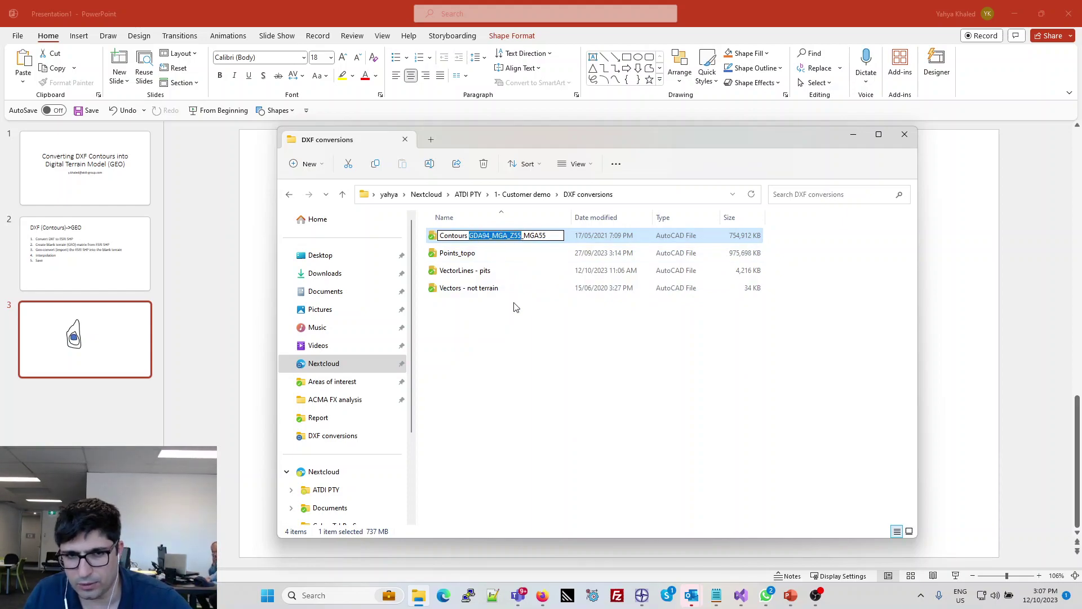
{"action": "left_click", "coordinate": [546, 362]}
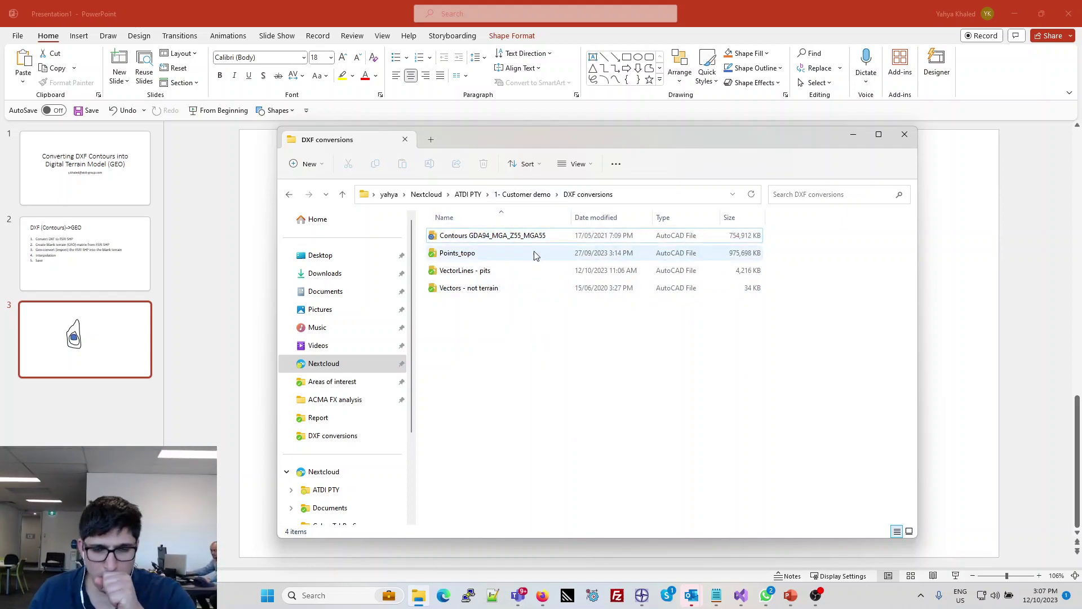
Select the renamed contours file and show the full path of the DXF conversions folder
{"action": "left_click", "coordinate": [556, 235]}
{"action": "left_click", "coordinate": [659, 193]}
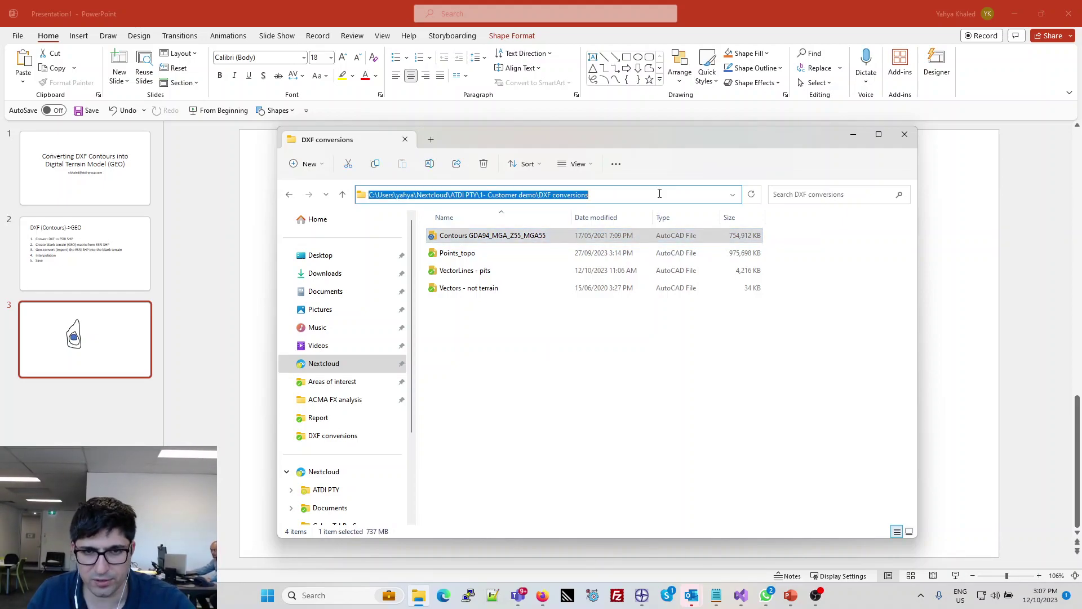
{"action": "left_click", "coordinate": [473, 255]}
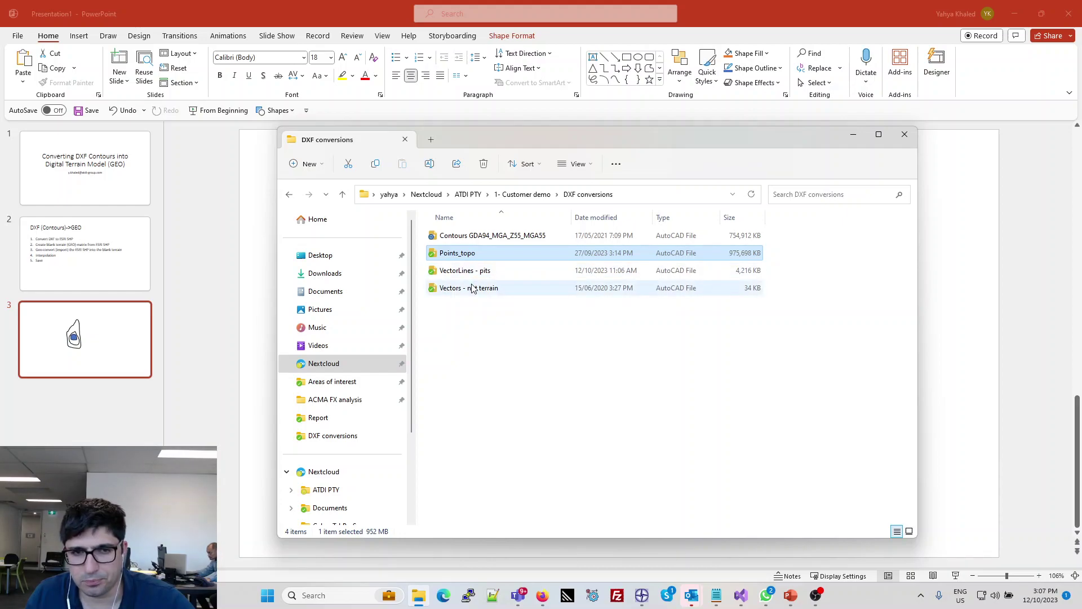
{"action": "left_click", "coordinate": [496, 236]}
{"action": "left_click", "coordinate": [644, 196]}
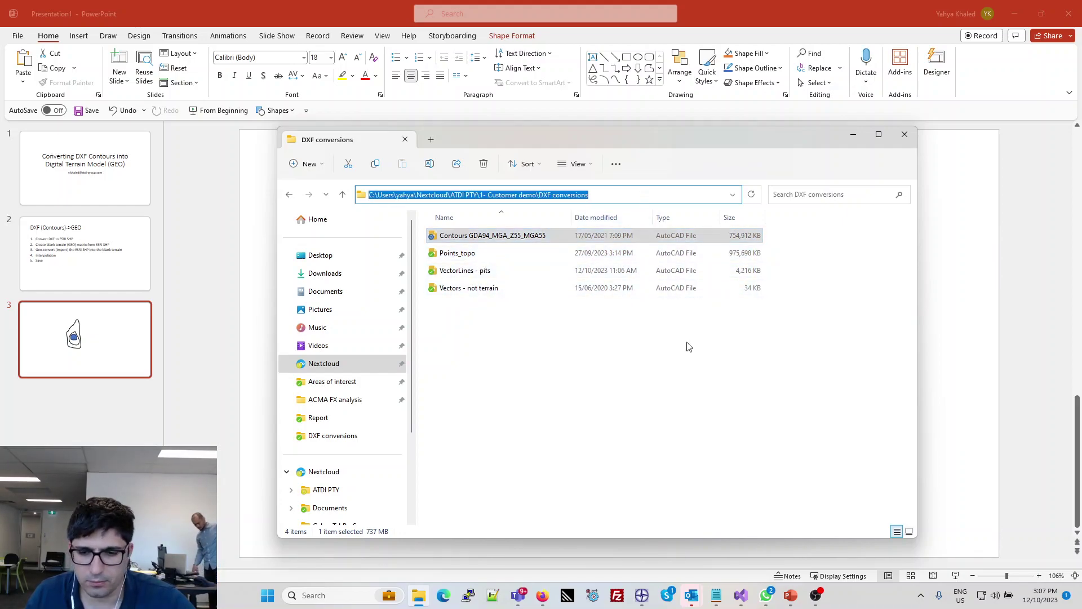
{"action": "left_click", "coordinate": [420, 601]}
{"action": "left_click", "coordinate": [421, 598]}
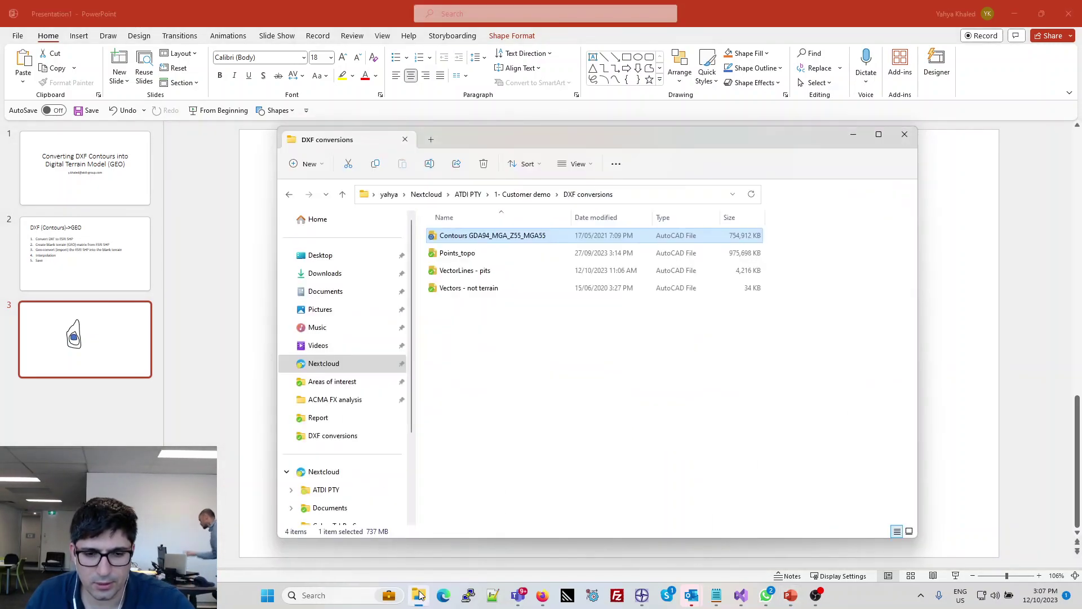
Launch the HTZ communications application
{"action": "left_click", "coordinate": [270, 596]}
{"action": "type", "text": "htz"}
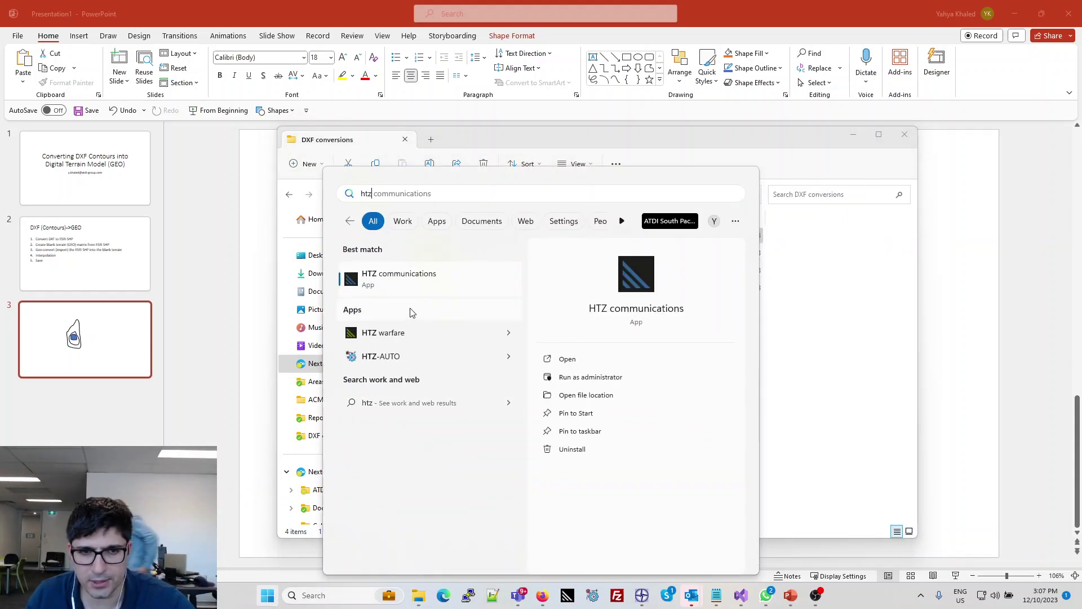
{"action": "left_click", "coordinate": [426, 281]}
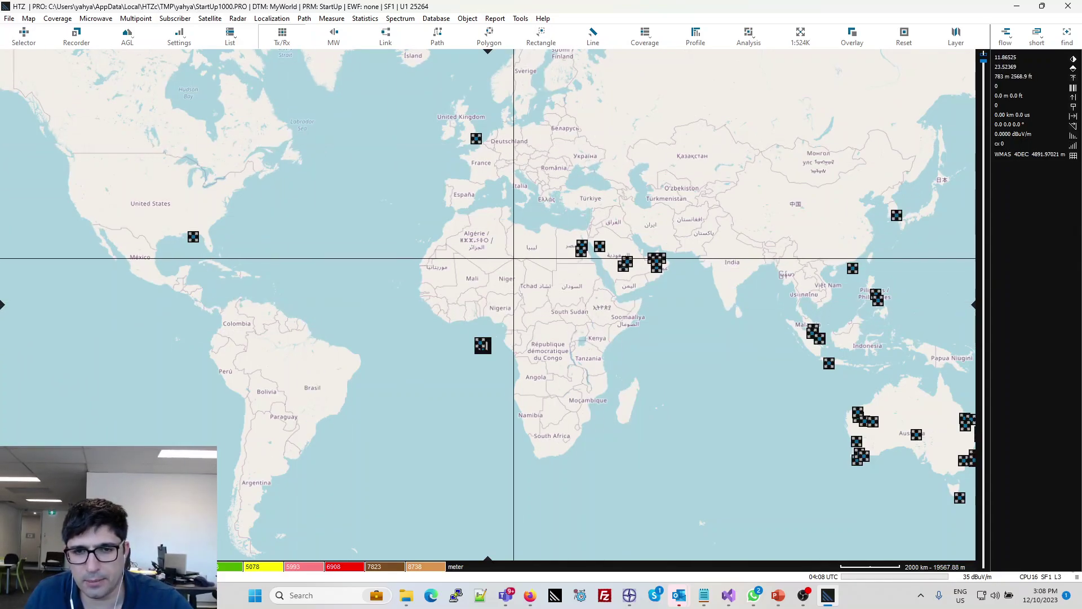
Look up the HTZ command for creating an outdoor project from an SHP file
{"action": "scroll", "coordinate": [488, 193], "scroll_direction": "down", "scroll_amount": 1}
{"action": "left_click", "coordinate": [9, 20]}
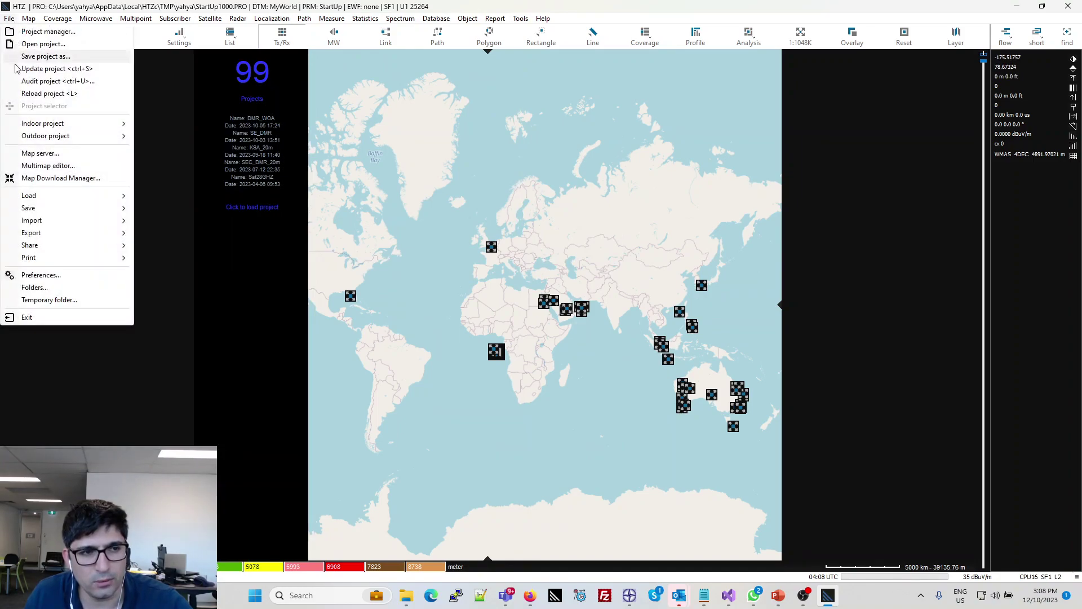
{"action": "mouse_move", "coordinate": [59, 233]}
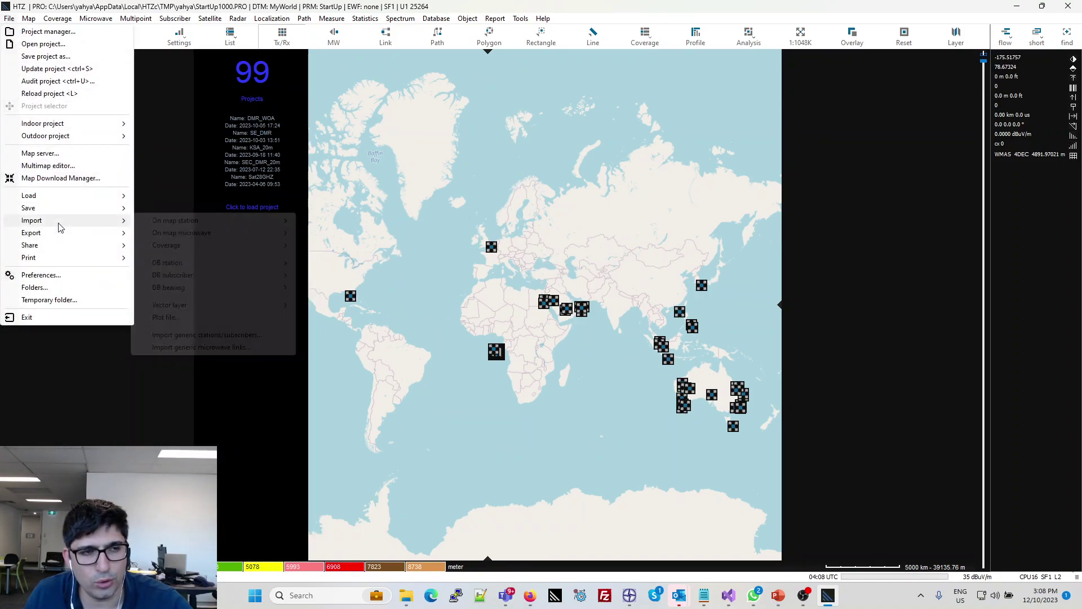
{"action": "mouse_move", "coordinate": [50, 142]}
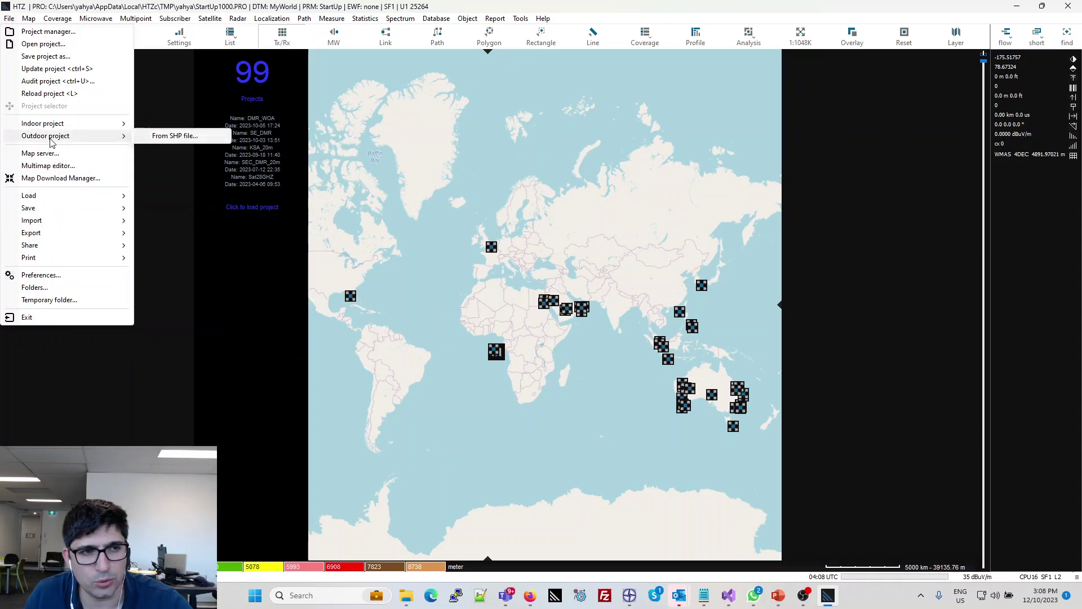
{"action": "left_click", "coordinate": [173, 141]}
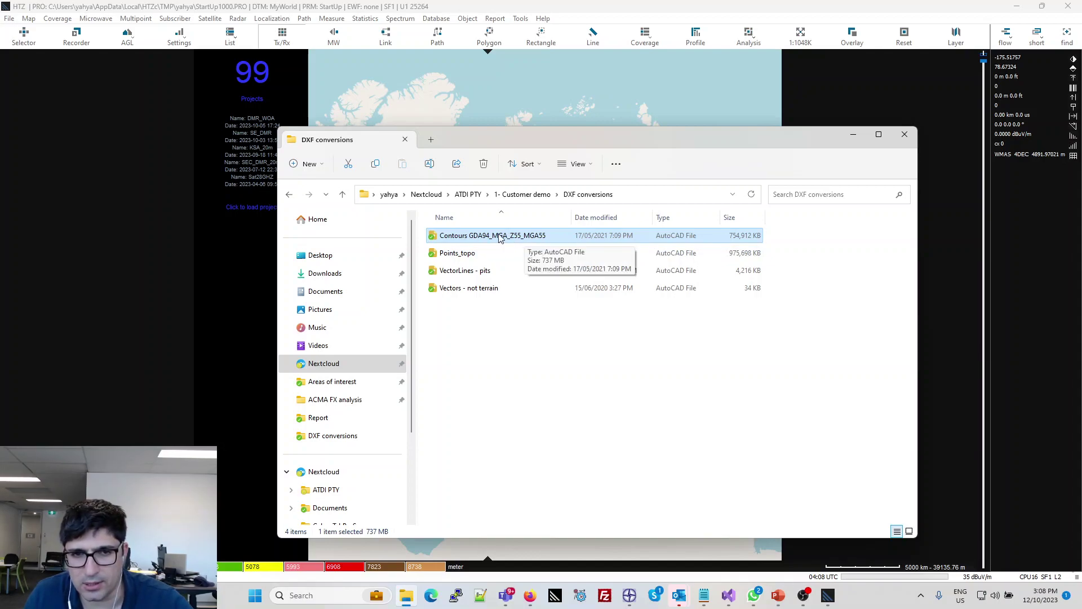
Check the full path of the DXF conversions folder and launch QGIS Desktop 3.22.16
{"action": "left_click", "coordinate": [655, 198]}
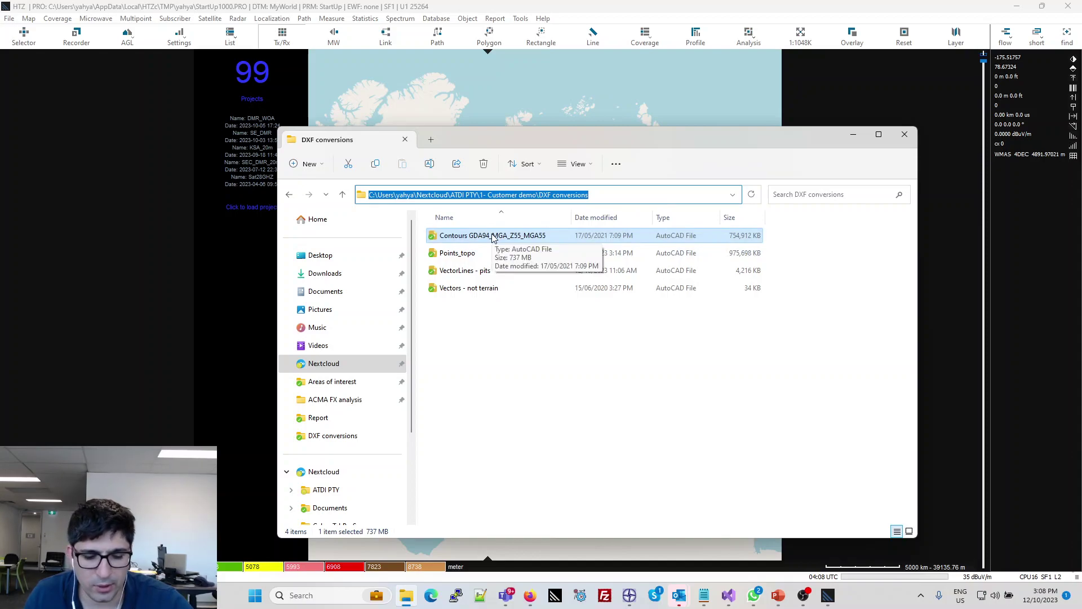
{"action": "key", "text": "super"}
{"action": "type", "text": "q"}
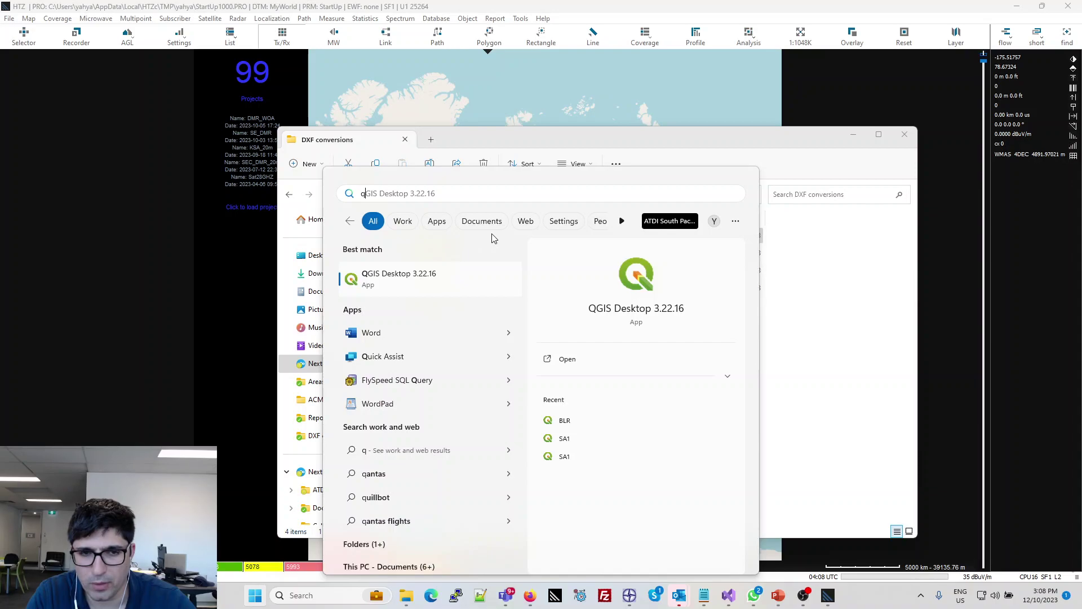
{"action": "key", "text": "Return"}
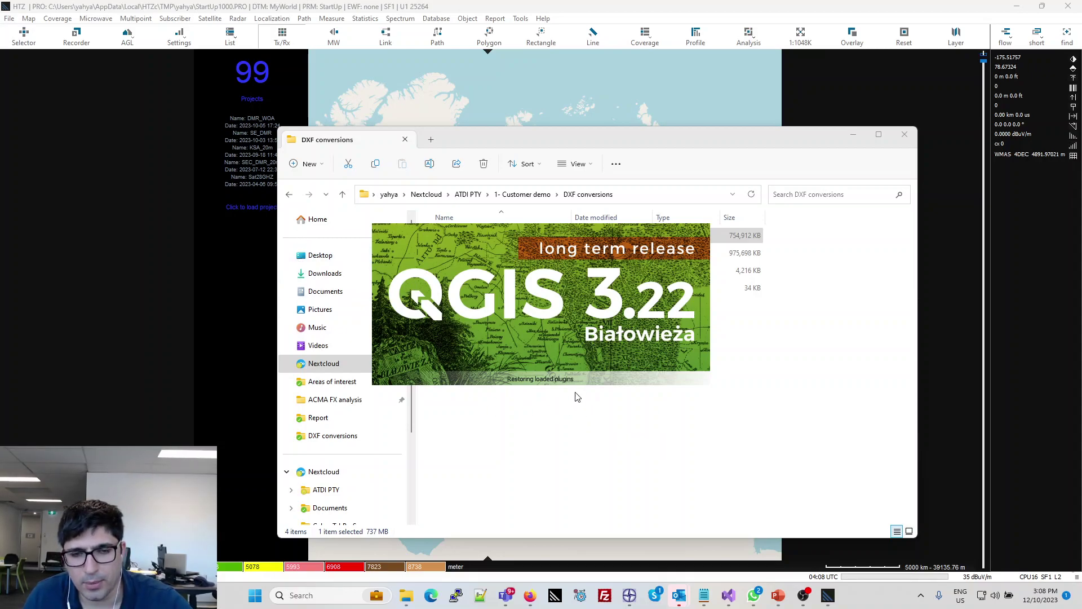
Bring the Contours GDA94_MGA_Z55_MGA55 file from File Explorer into the QGIS layers and select its entities item for adding
{"action": "left_click", "coordinate": [605, 432]}
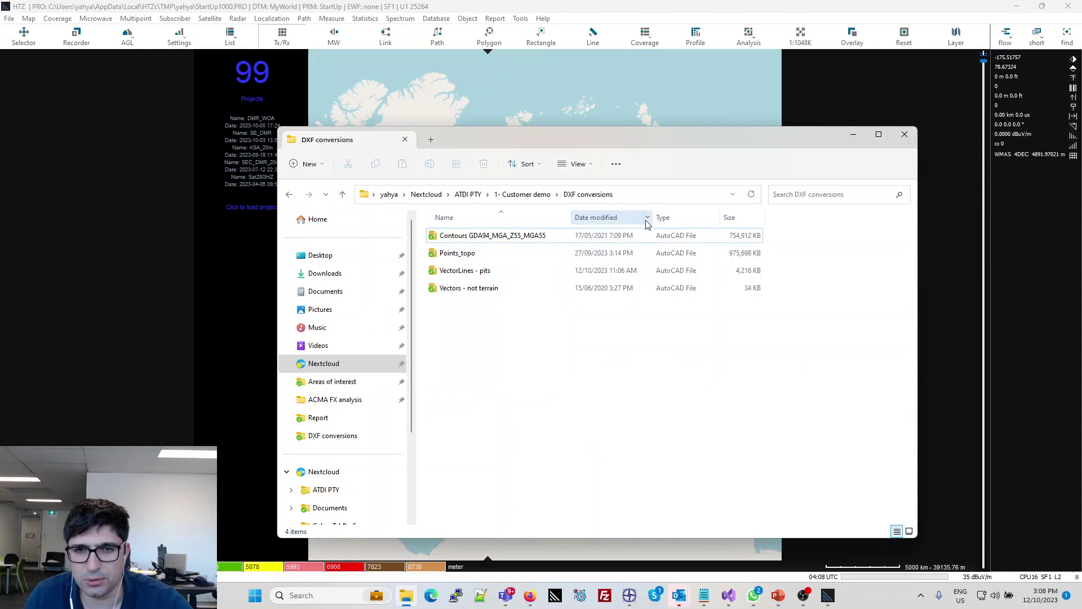
{"action": "left_click", "coordinate": [651, 195]}
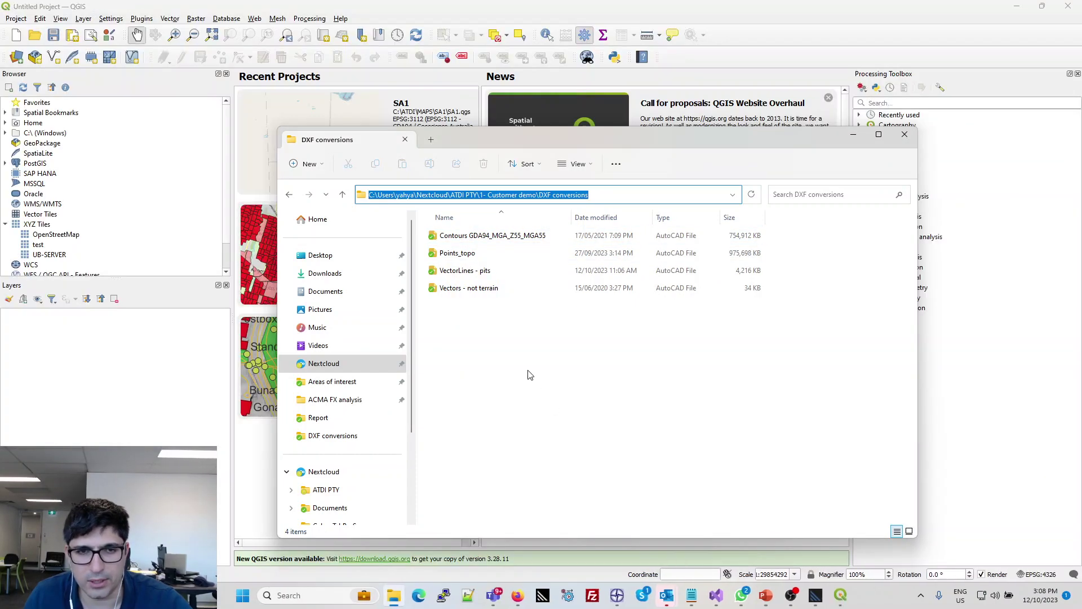
{"action": "left_click", "coordinate": [457, 238]}
{"action": "left_click_drag", "start_coordinate": [488, 239], "coordinate": [141, 418]}
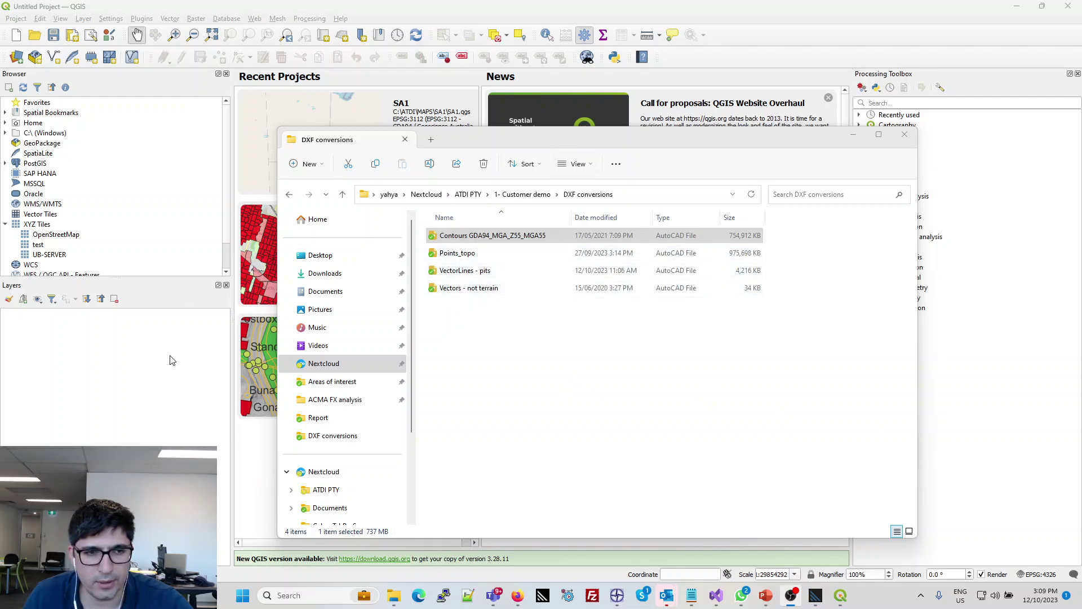
{"action": "left_click_drag", "start_coordinate": [425, 145], "coordinate": [546, 206]}
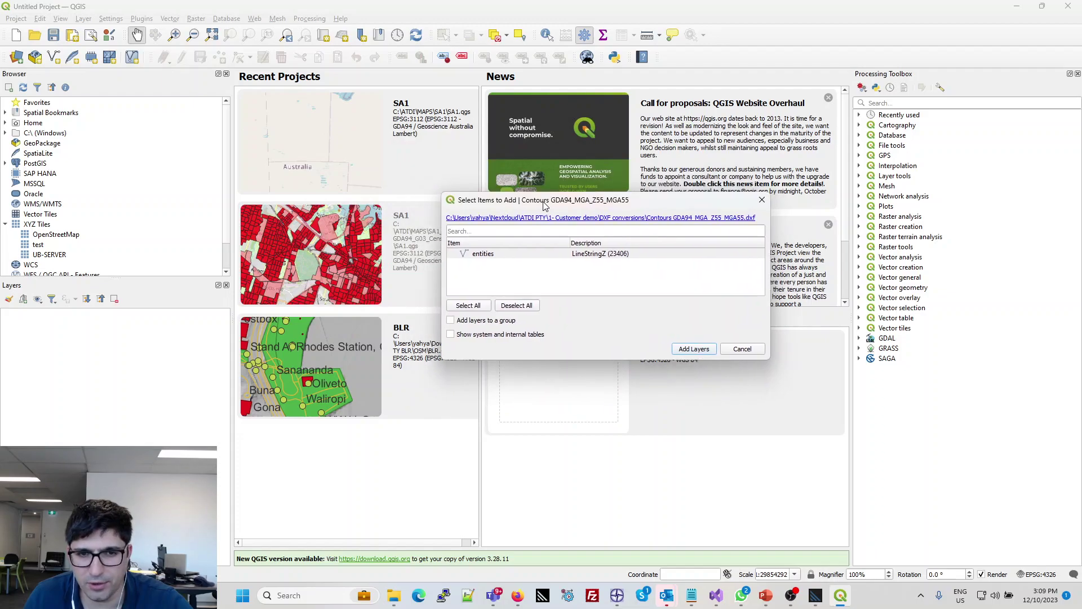
{"action": "left_click", "coordinate": [574, 258]}
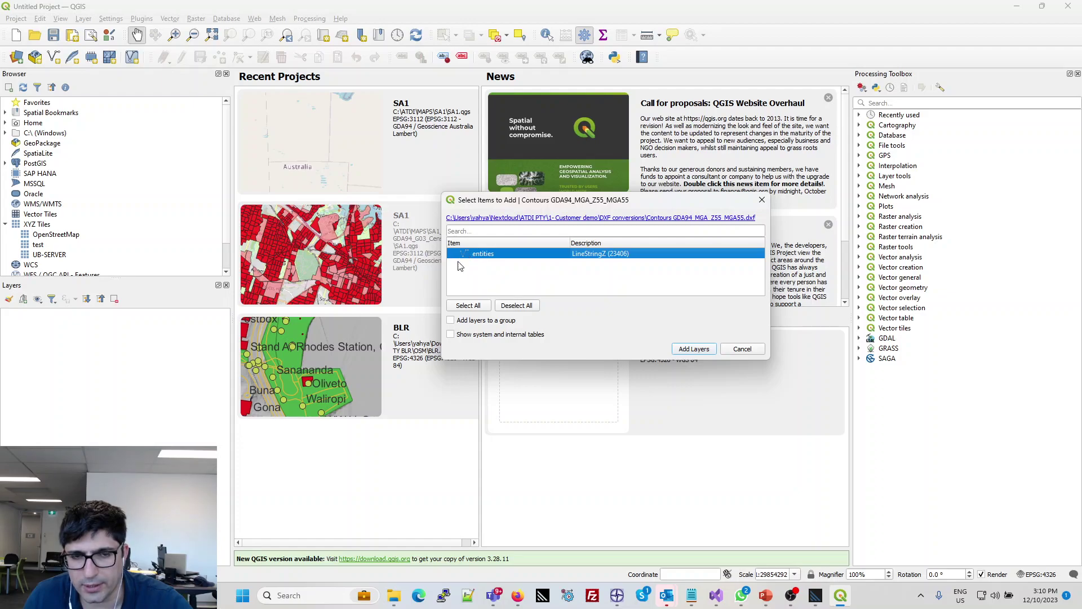
Switch back to PowerPoint and examine the outer contour line of the sketch on slide 3
{"action": "key", "text": "alt+Tab"}
{"action": "key", "text": "Tab"}
{"action": "key", "text": "Tab"}
{"action": "key", "text": "Tab"}
{"action": "left_click", "coordinate": [584, 318]}
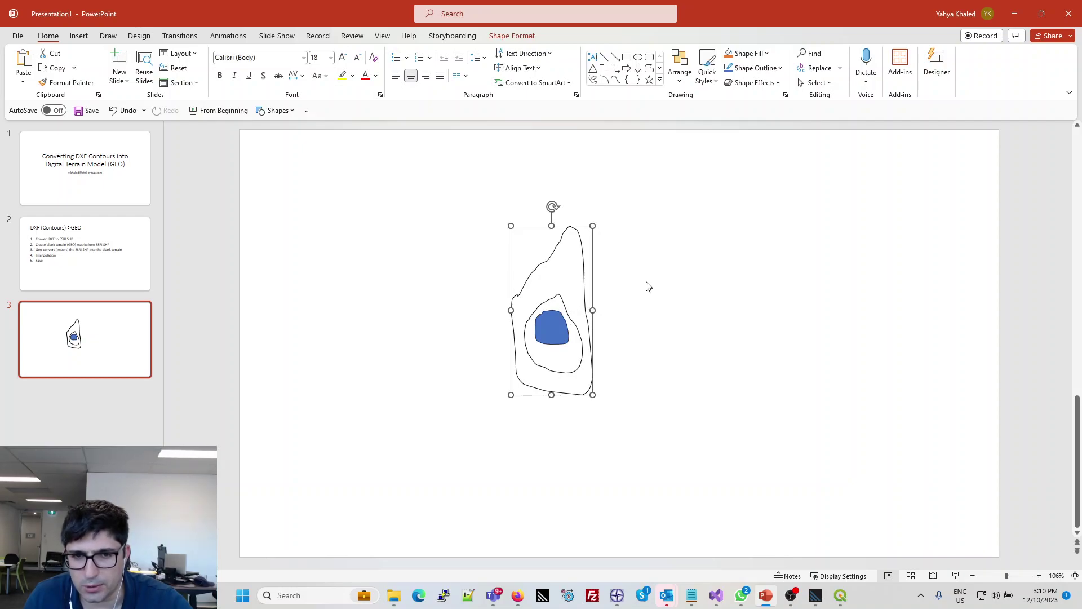
{"action": "left_click", "coordinate": [648, 287]}
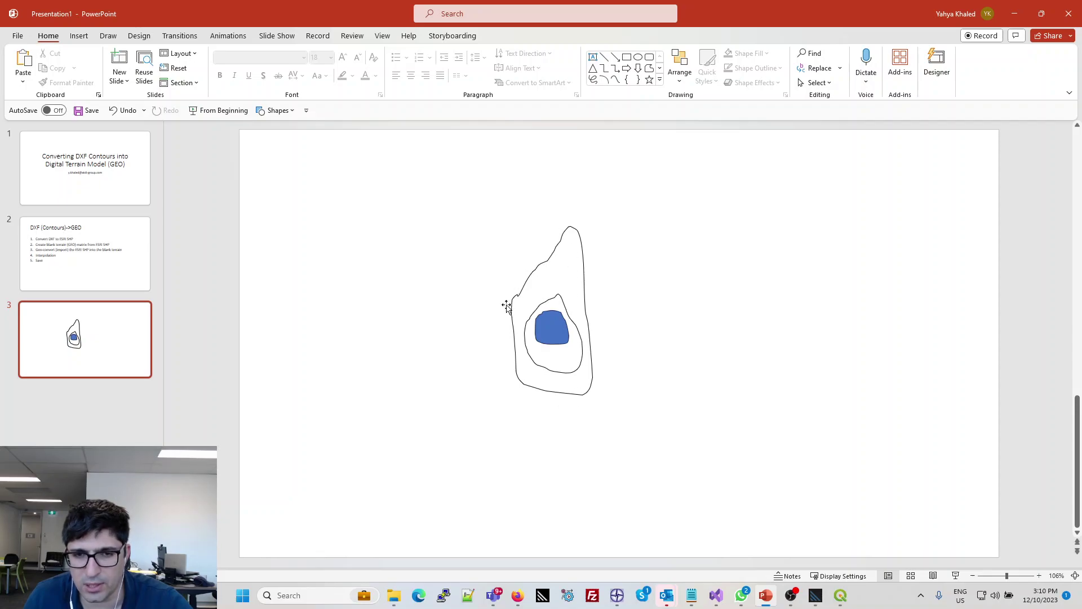
Switch to QGIS, add the selected entities item as a layer, and inspect the contour lines up close
{"action": "key", "text": "alt+Tab"}
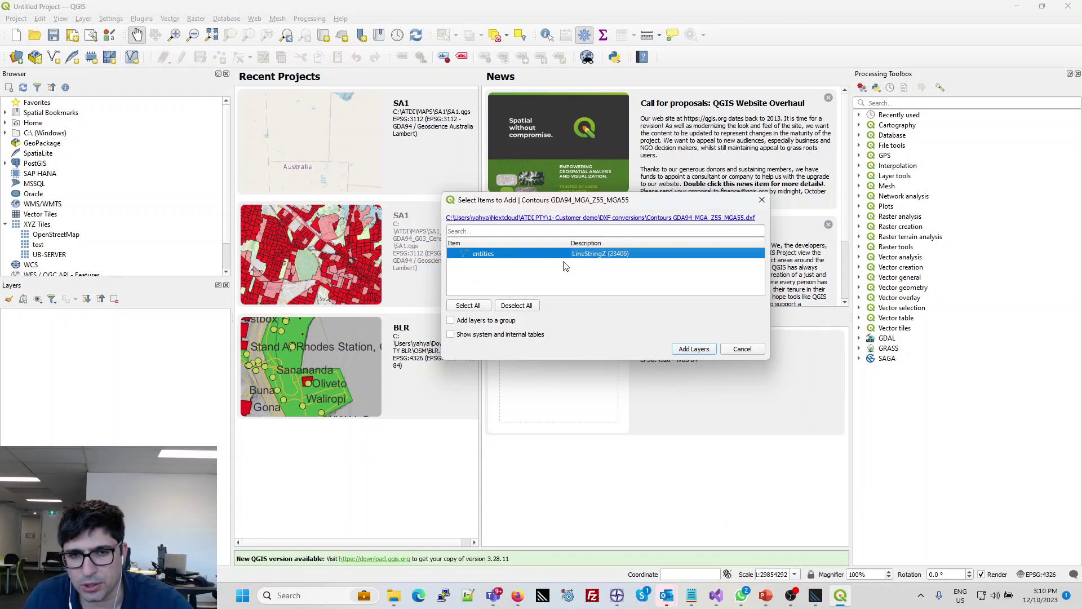
{"action": "left_click", "coordinate": [694, 349]}
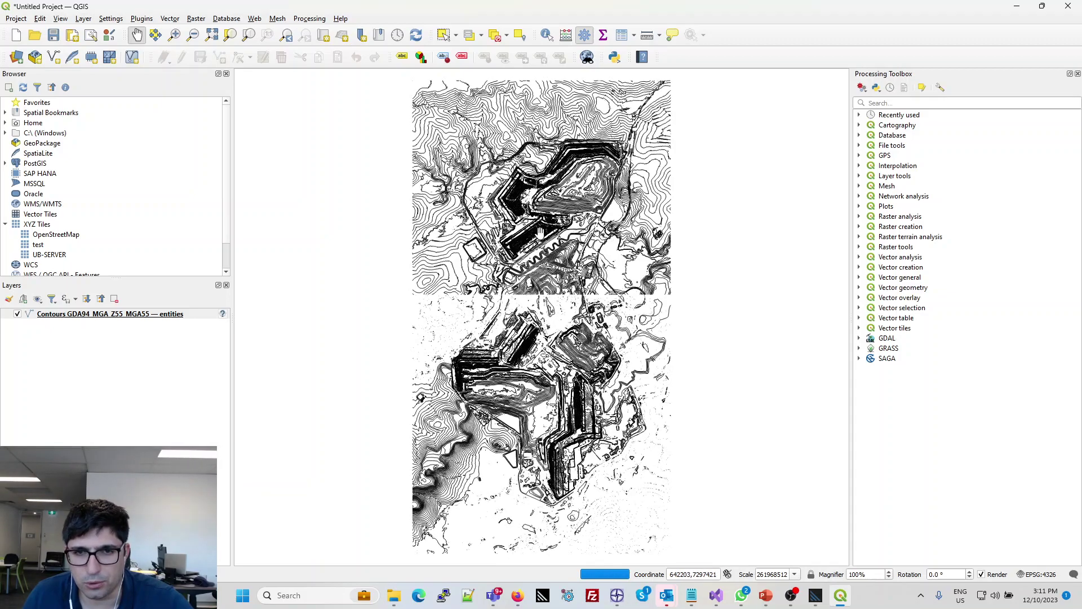
{"action": "scroll", "coordinate": [540, 232], "scroll_direction": "up", "scroll_amount": 5}
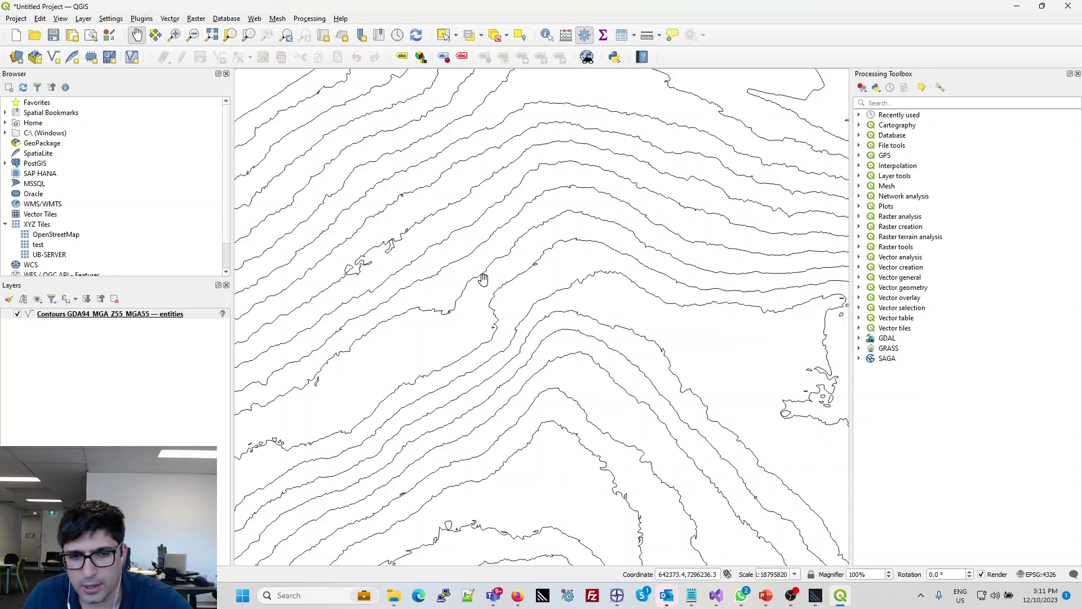
{"action": "scroll", "coordinate": [483, 280], "scroll_direction": "down", "scroll_amount": 2}
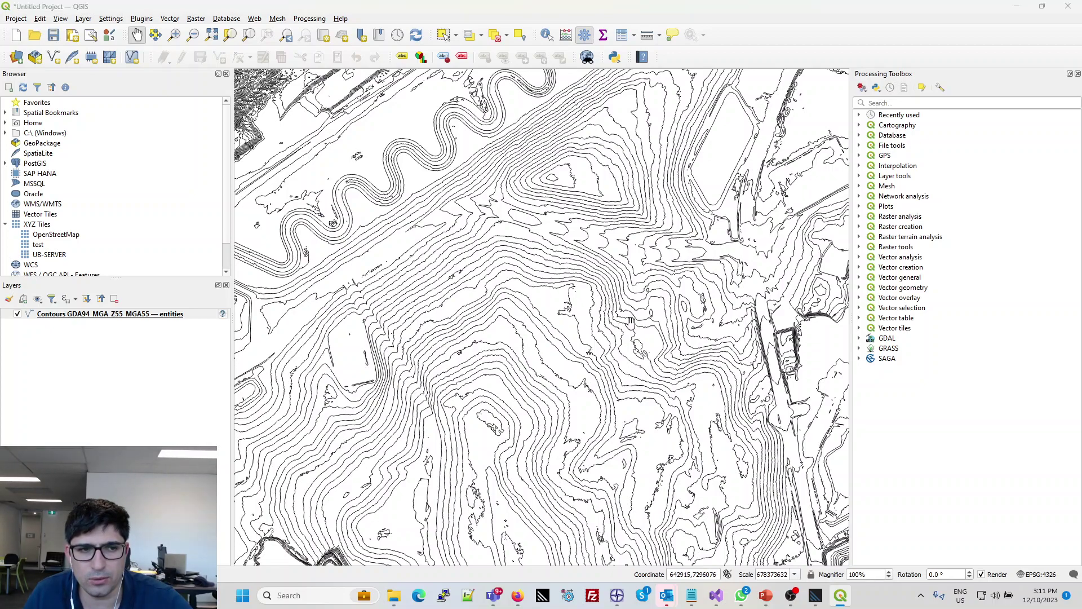
Switch to HTZ and open the batch vector converter to SHP from the map data converter, moving its dialog clear of the parent dialog
{"action": "key", "text": "alt+Tab"}
{"action": "key", "text": "Tab"}
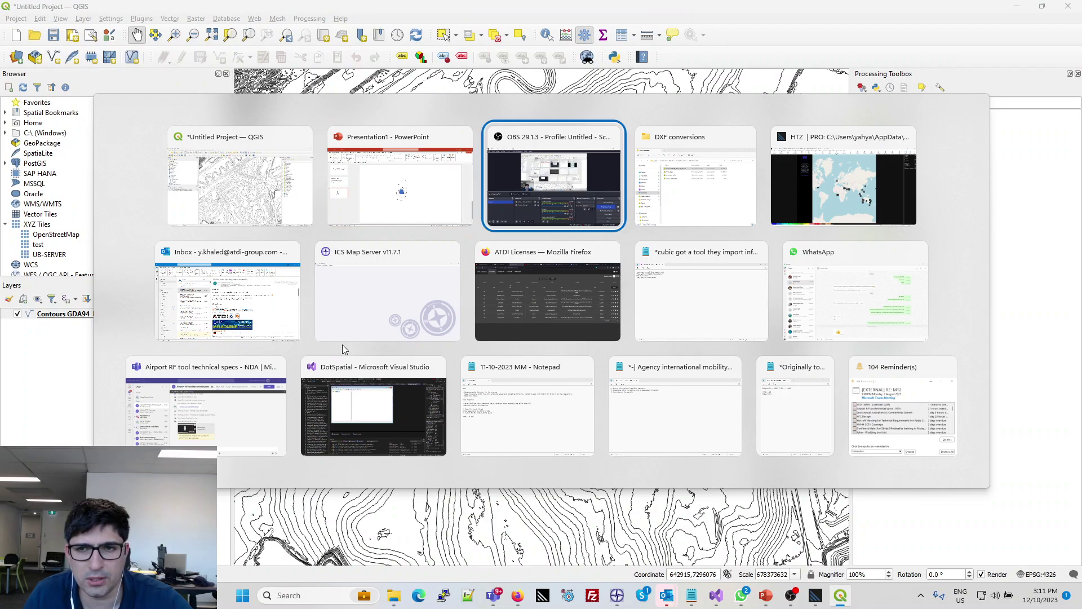
{"action": "key", "text": "Tab"}
{"action": "key", "text": "Tab"}
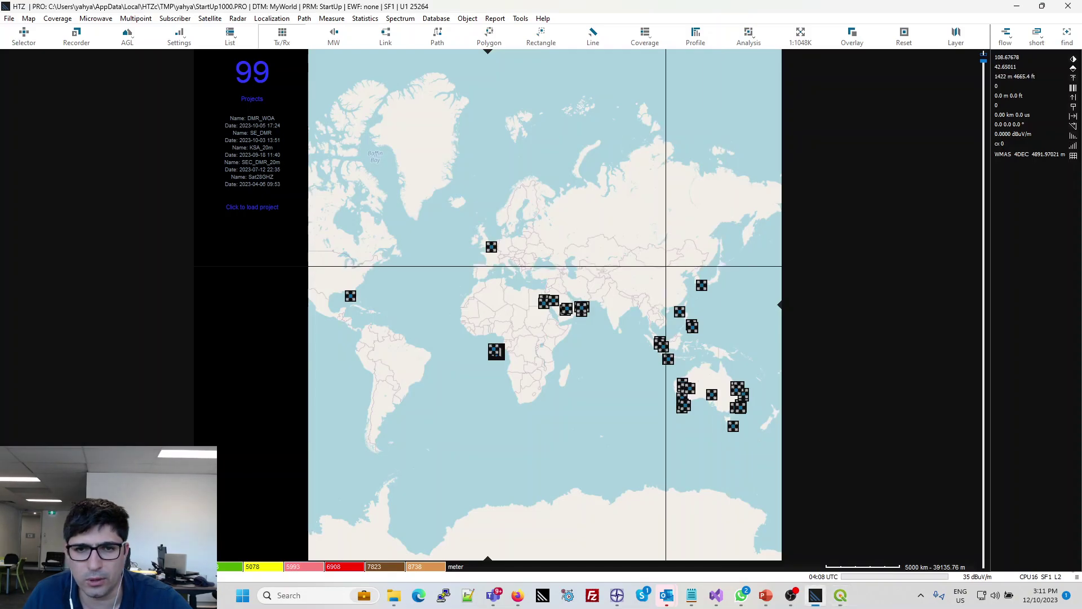
{"action": "left_click", "coordinate": [10, 19]}
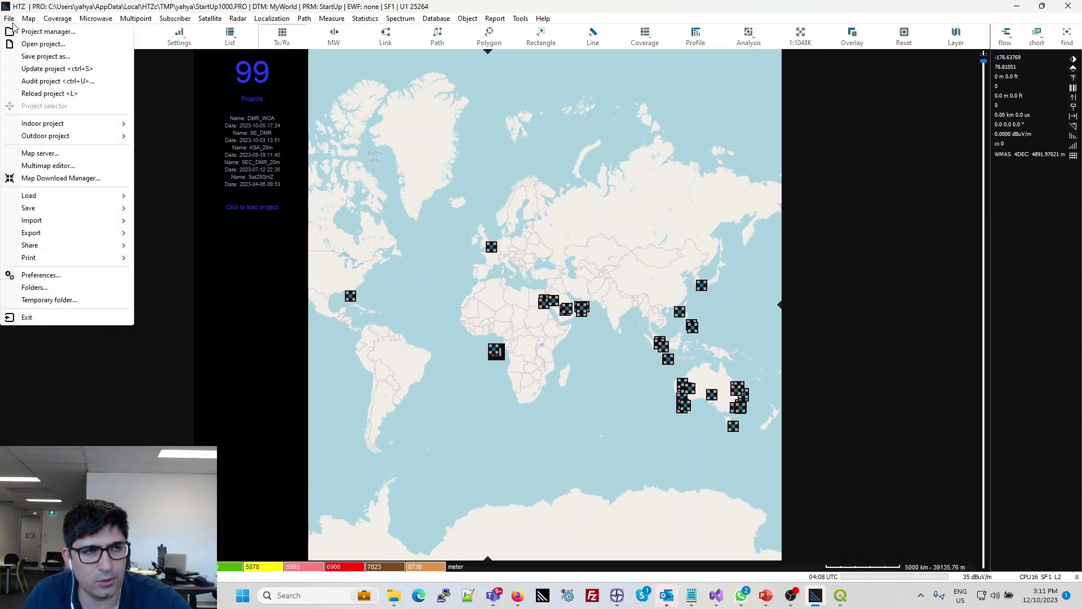
{"action": "mouse_move", "coordinate": [20, 25]}
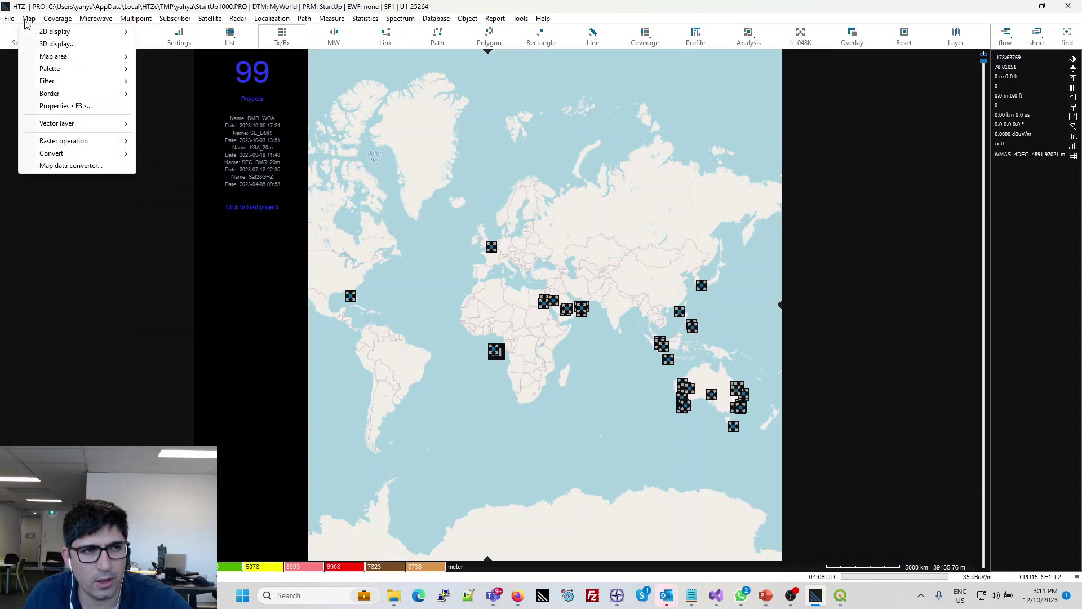
{"action": "left_click", "coordinate": [95, 167]}
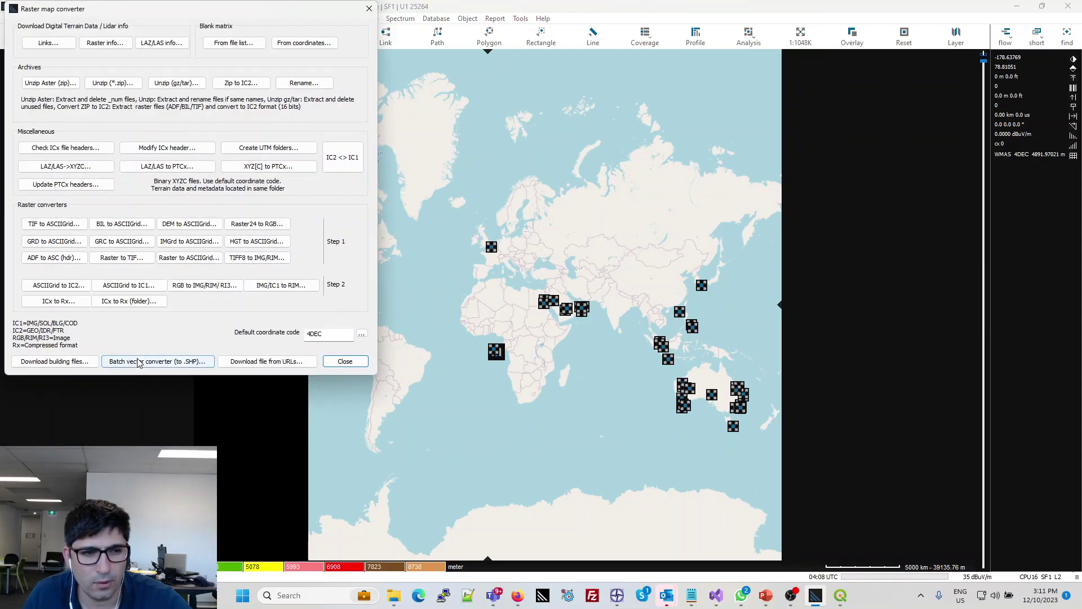
{"action": "left_click", "coordinate": [177, 362]}
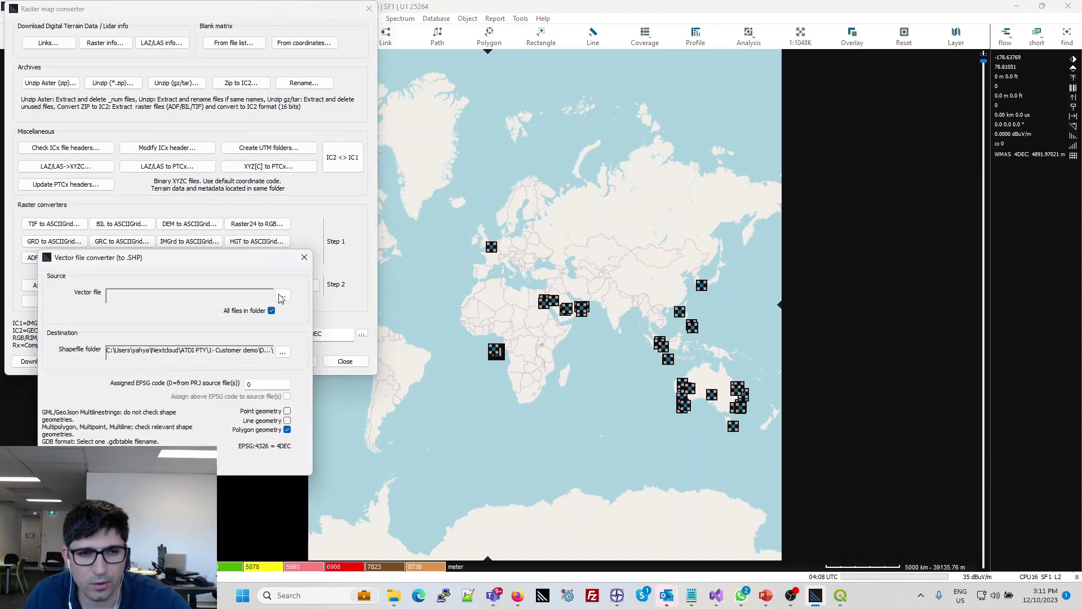
{"action": "left_click_drag", "start_coordinate": [234, 259], "coordinate": [604, 168]}
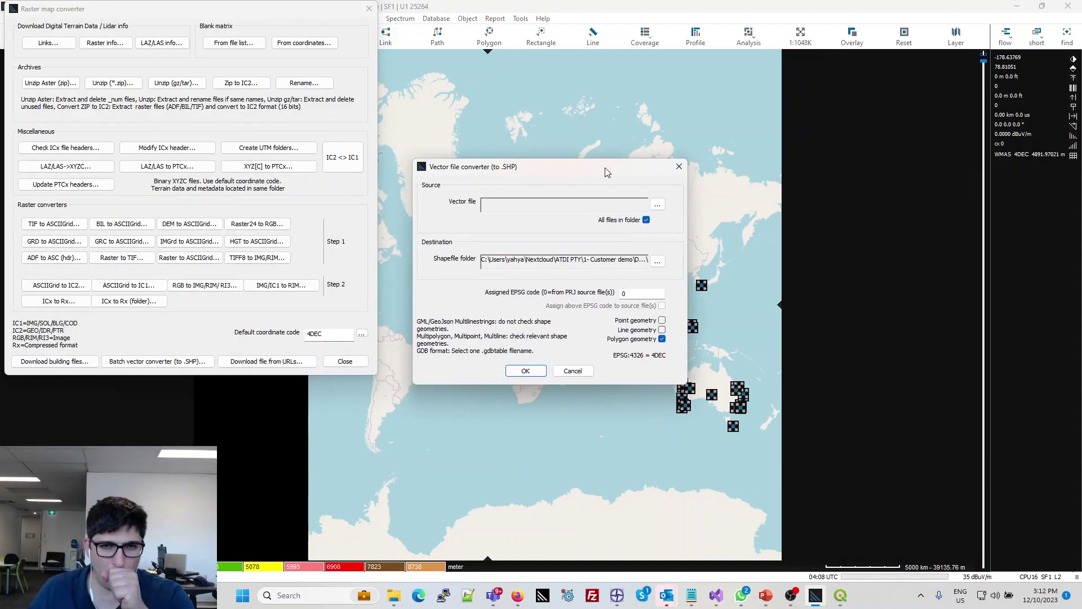
Choose Contours GDA94_MGA_Z55_MGA55.dxf from the DXF conversions folder as the source vector file
{"action": "left_click", "coordinate": [658, 205]}
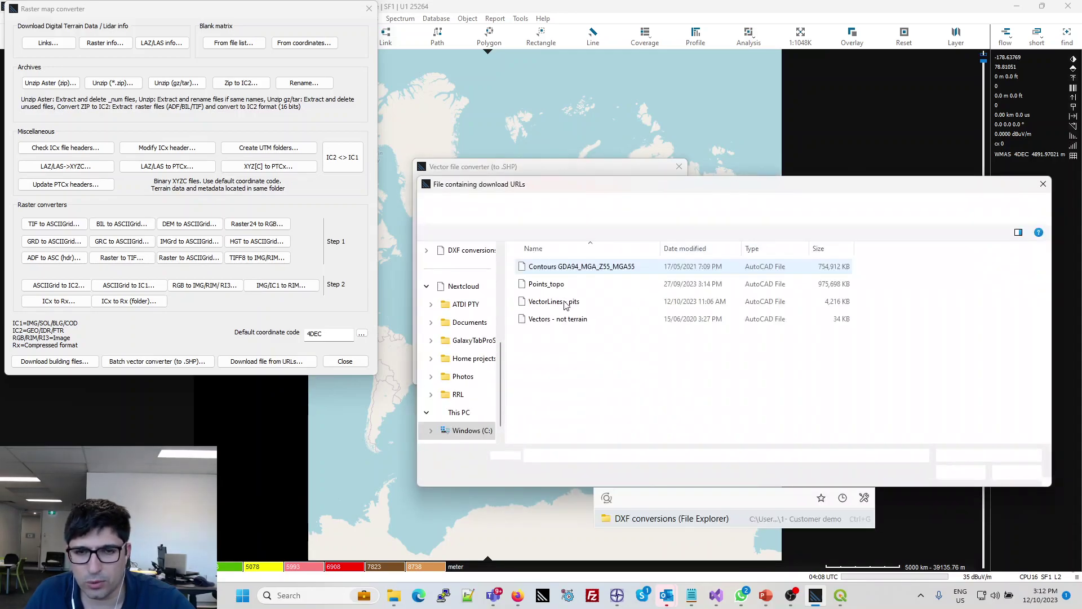
{"action": "left_click", "coordinate": [586, 269]}
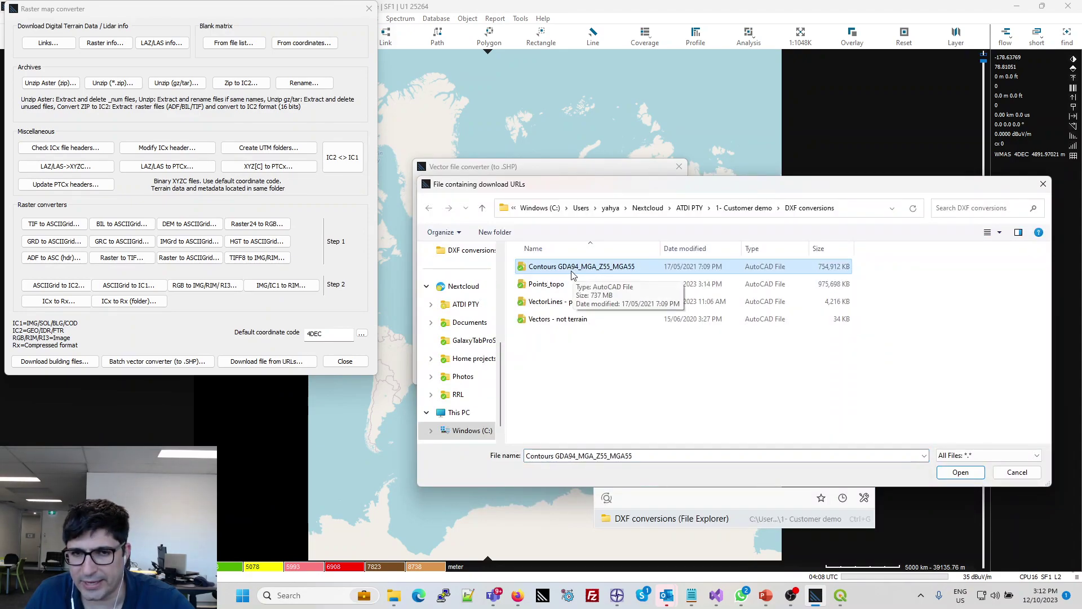
{"action": "double_click", "coordinate": [586, 269]}
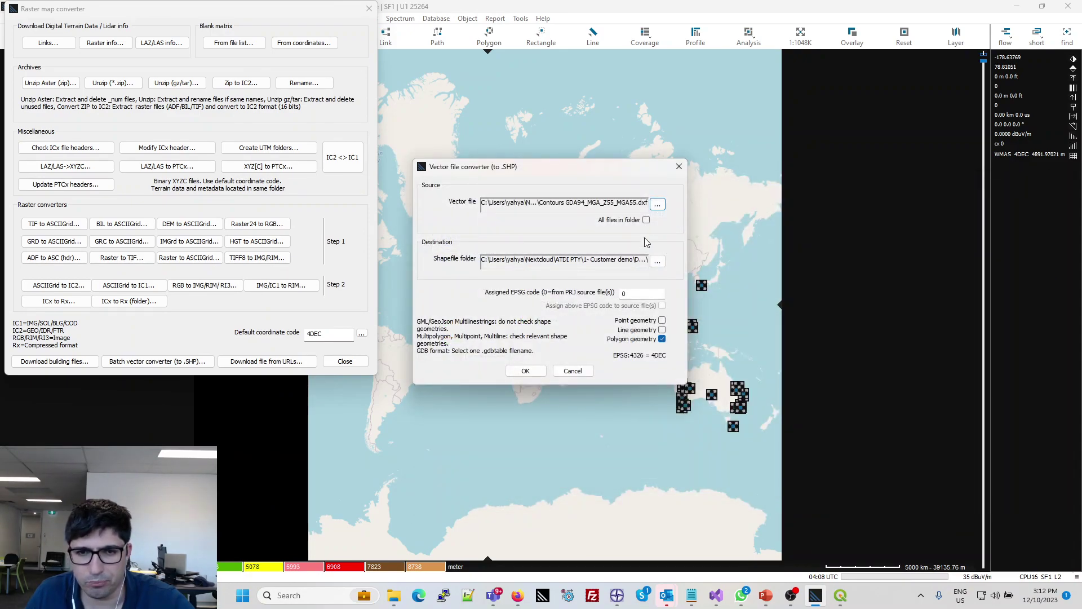
Set the destination shapefile folder to the full path of the DXF conversions folder under 1- Customer demo
{"action": "left_click", "coordinate": [657, 263]}
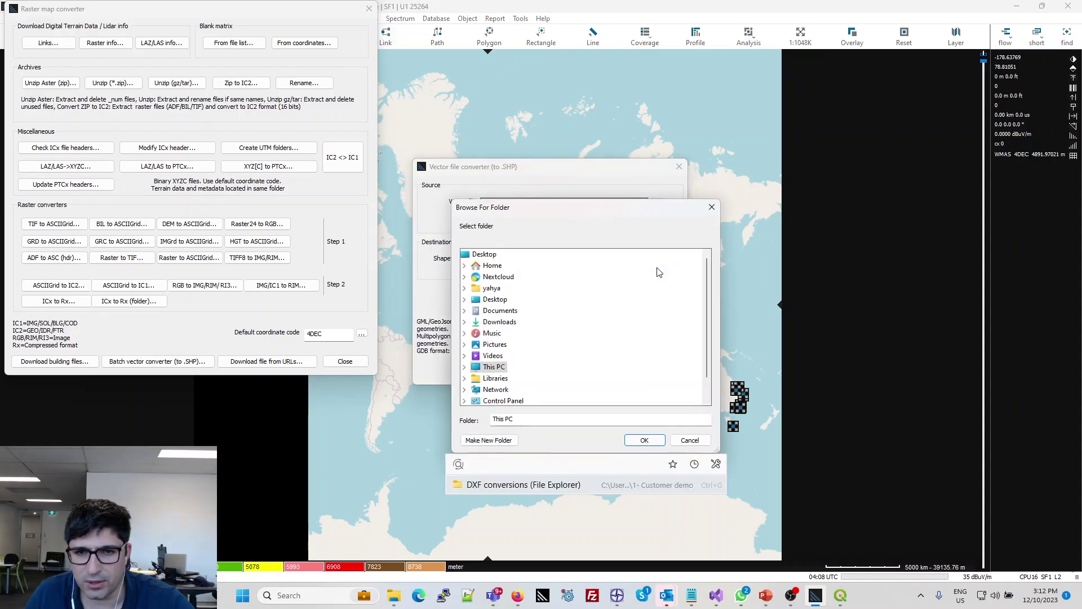
{"action": "left_click", "coordinate": [546, 420]}
{"action": "key", "text": "ctrl+a"}
{"action": "type", "text": "C:\\Users\\yahya\\Nextcloud\\ATDI PTY\\1- Customer demo\\DXF conversions"}
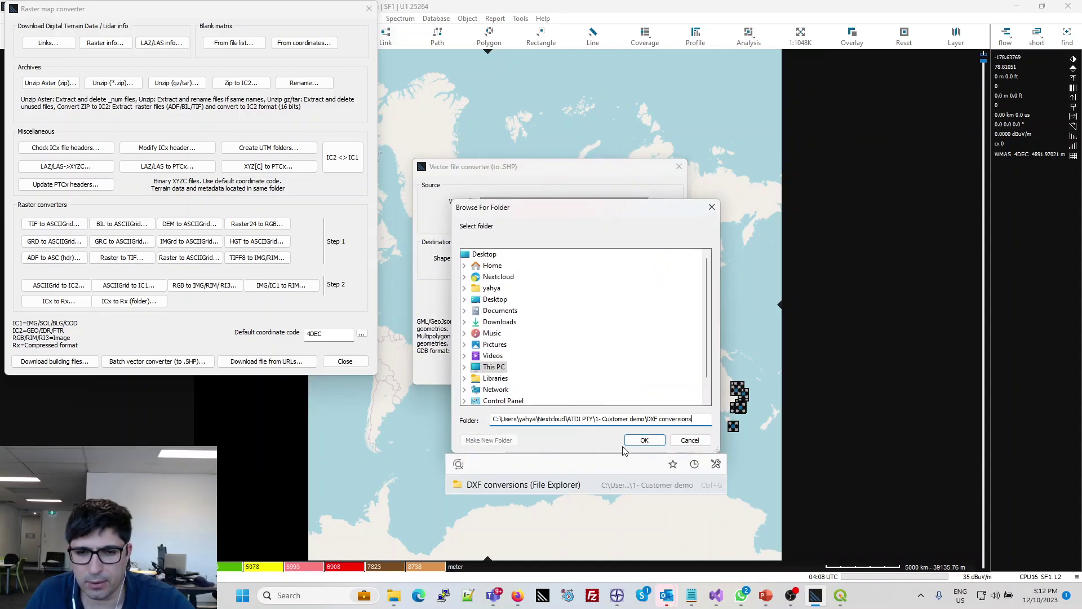
{"action": "key", "text": "ctrl+a"}
{"action": "key", "text": "BackSpace"}
{"action": "key", "text": "ctrl+z"}
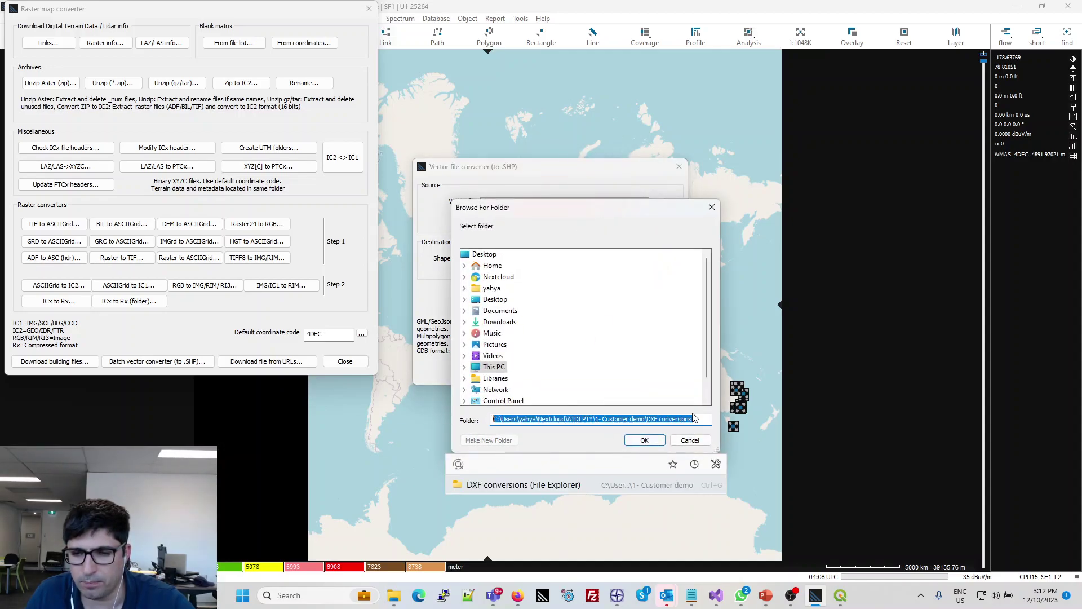
{"action": "left_click", "coordinate": [642, 440]}
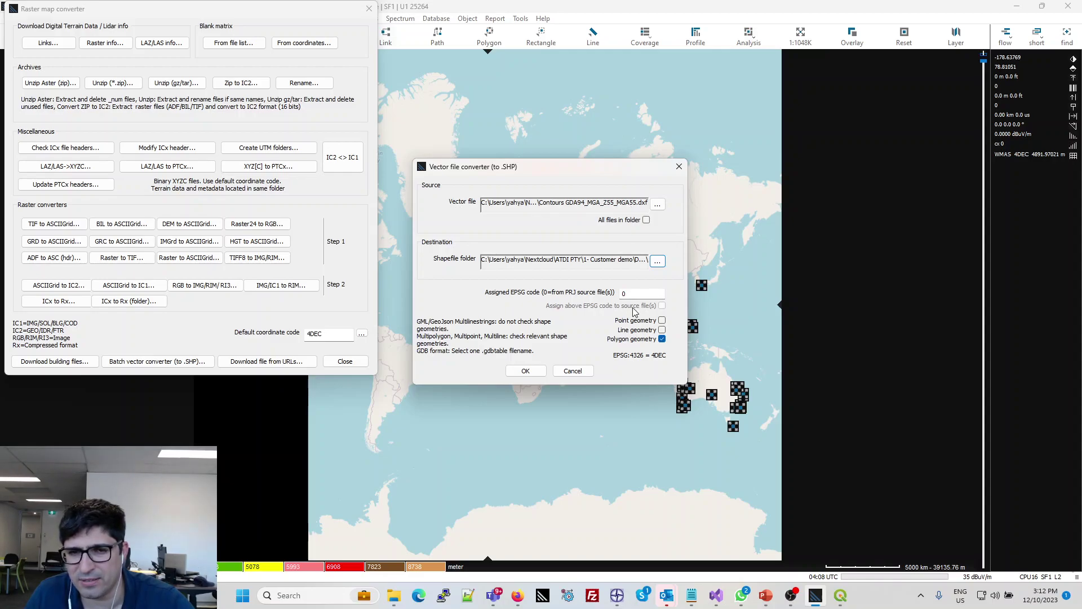
Compare the converter's EPSG and geometry options with the contour layer shown in QGIS
{"action": "double_click", "coordinate": [640, 292]}
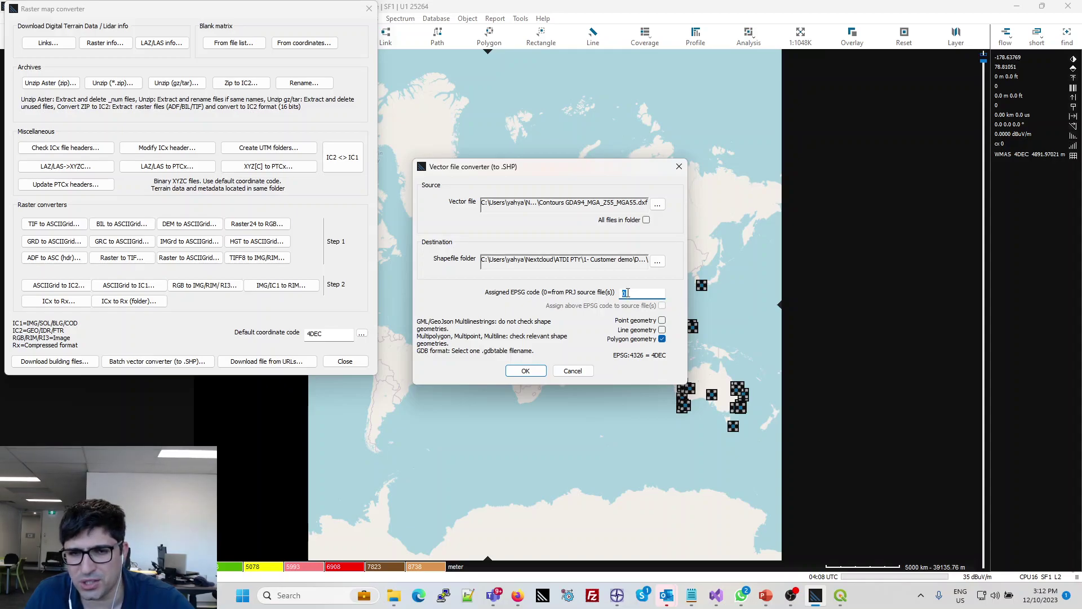
{"action": "key", "text": "alt+Tab"}
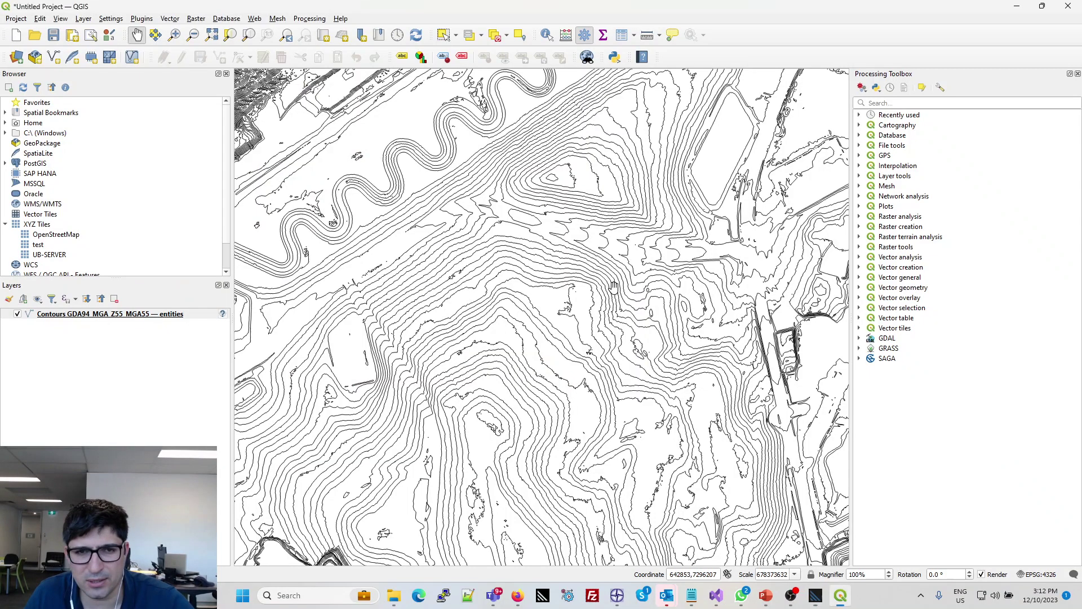
{"action": "key", "text": "alt+Tab"}
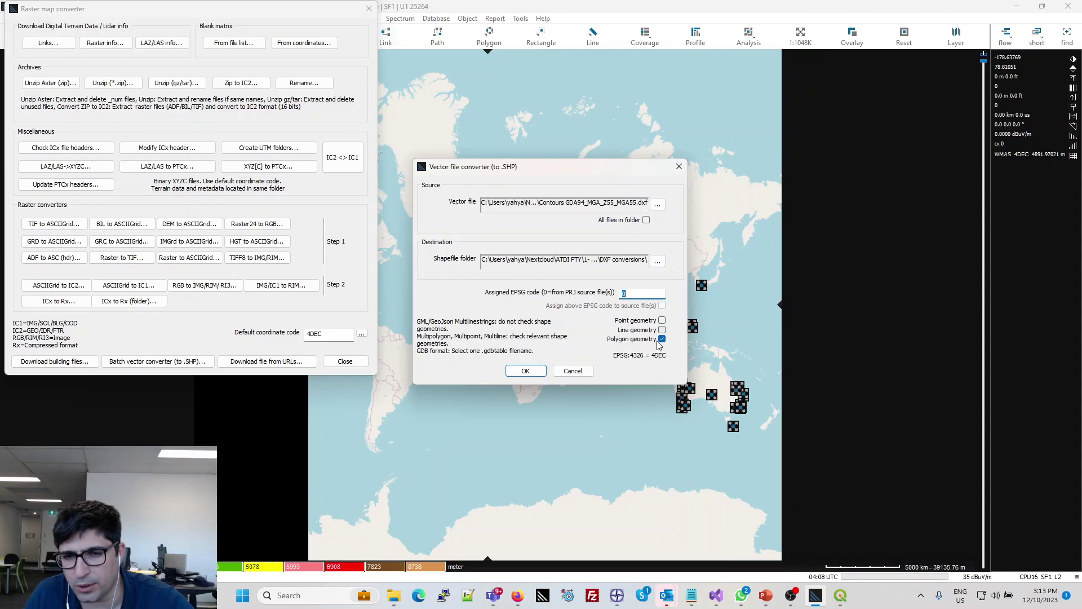
{"action": "key", "text": "alt+Tab"}
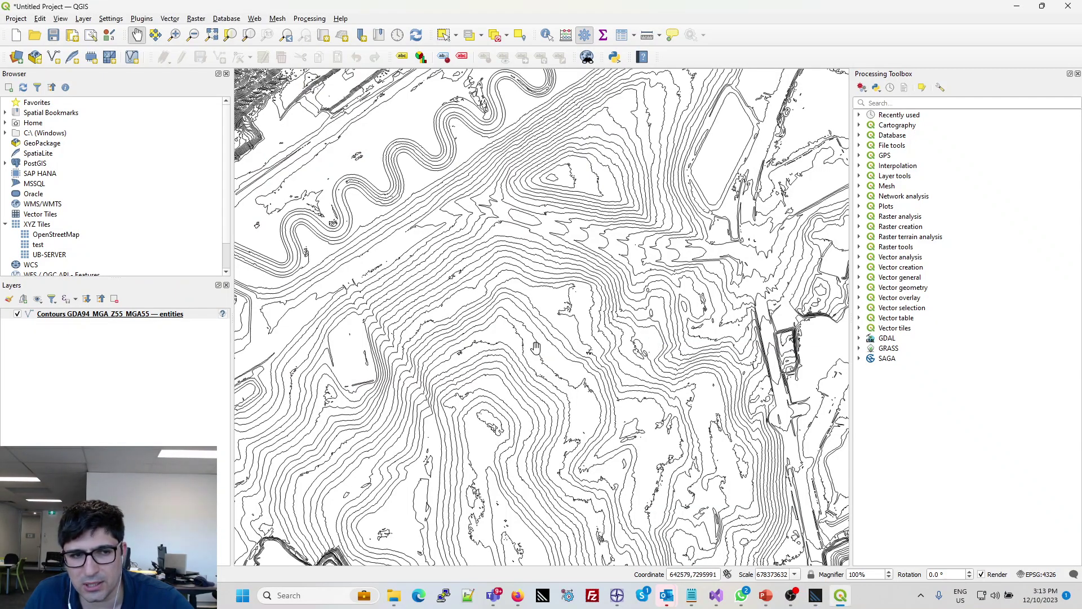
{"action": "key", "text": "alt+Tab"}
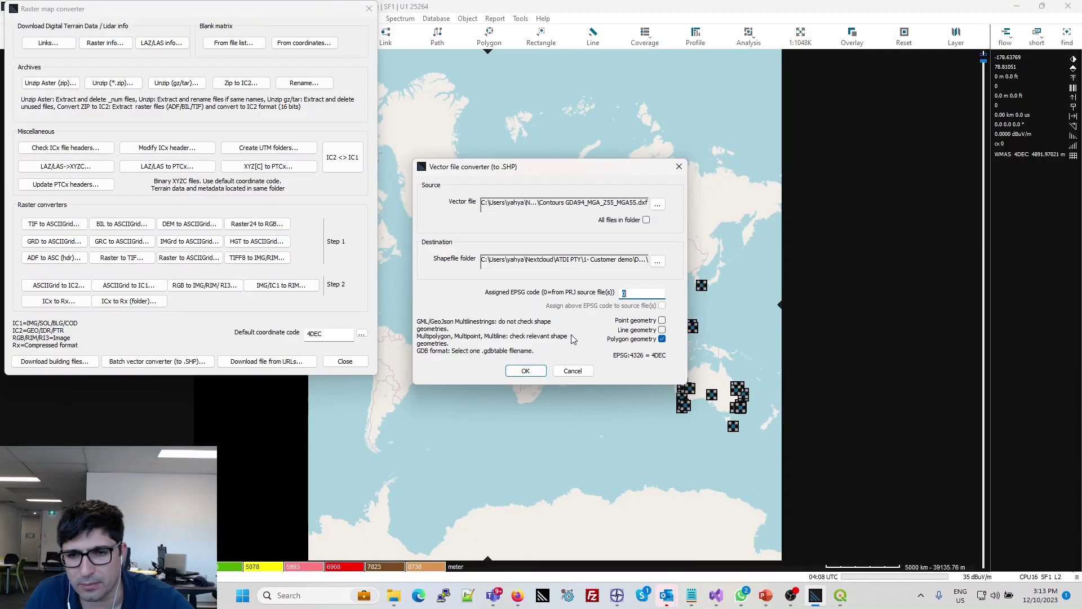
Enable line geometry instead of polygon geometry and run the conversion with the assigned EPSG code left at 0
{"action": "left_click", "coordinate": [662, 330]}
{"action": "left_click", "coordinate": [662, 339]}
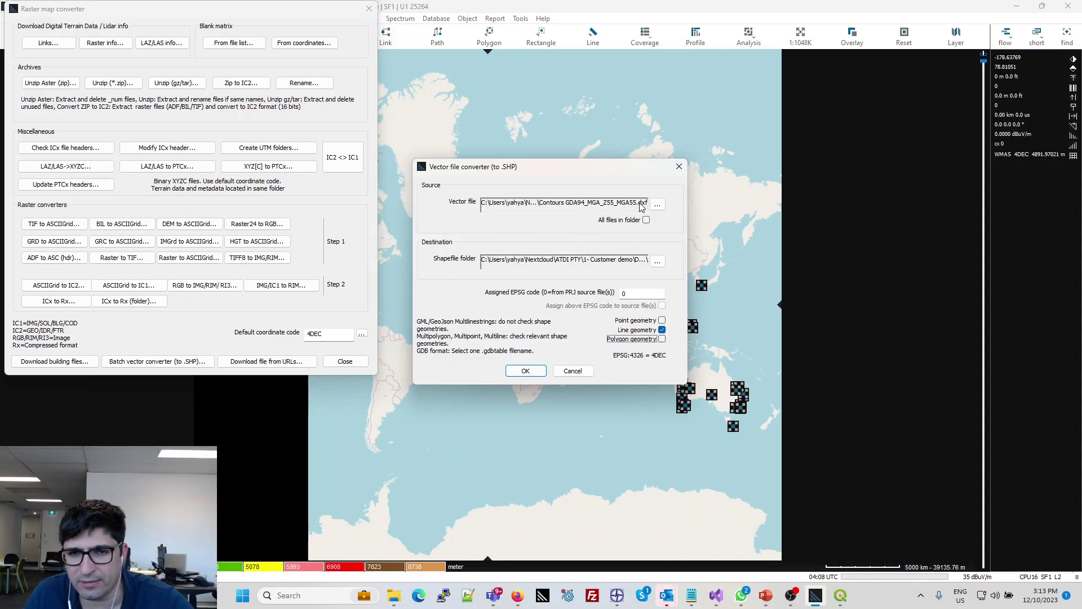
{"action": "double_click", "coordinate": [630, 293]}
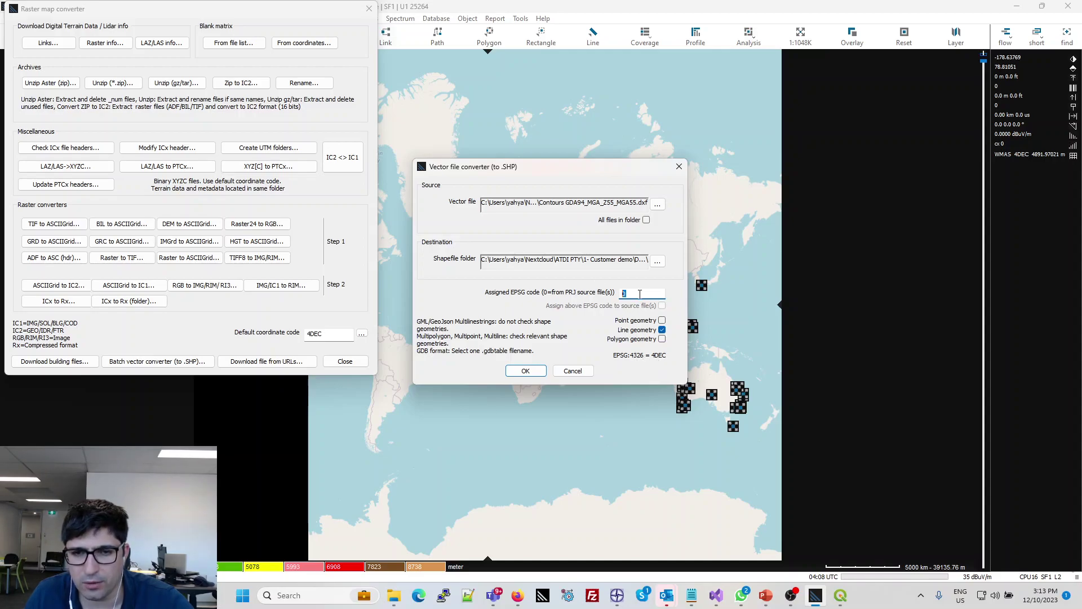
{"action": "left_click", "coordinate": [533, 371]}
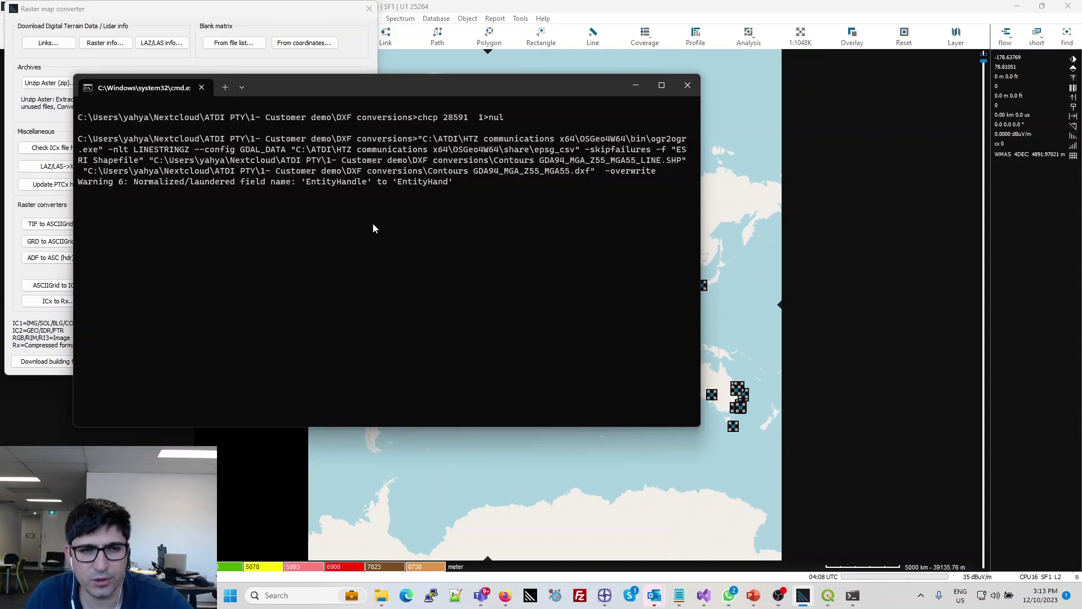
Check the output files in the DXF conversions folder with a wider Name column, and dismiss the finished conversion console
{"action": "key", "text": "alt+Tab"}
{"action": "key", "text": "alt+Tab"}
{"action": "key", "text": "alt+Tab"}
{"action": "key", "text": "alt+Tab"}
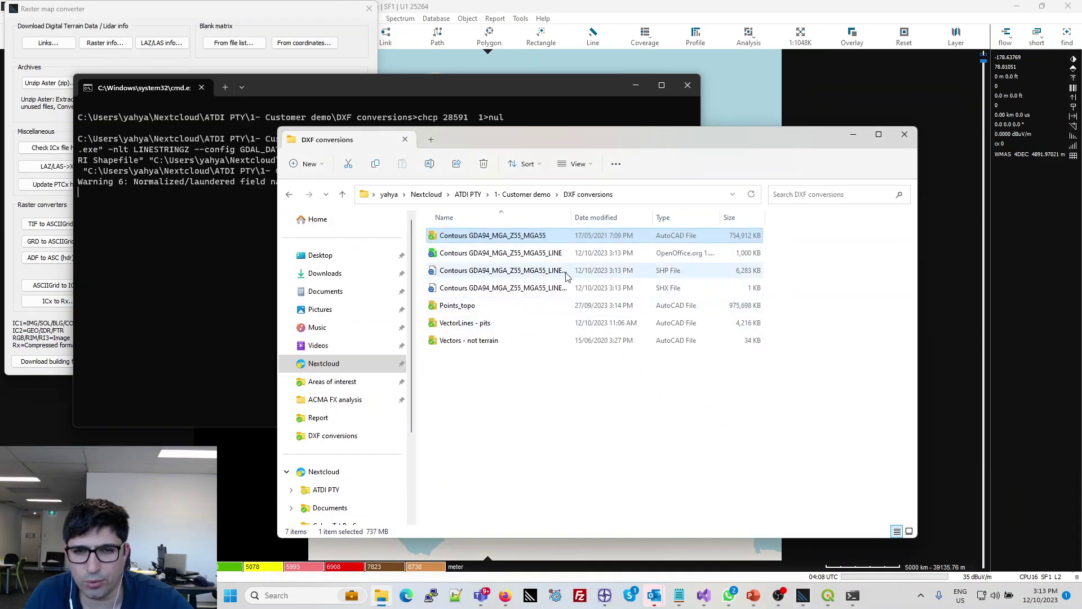
{"action": "left_click_drag", "start_coordinate": [601, 225], "coordinate": [676, 228]}
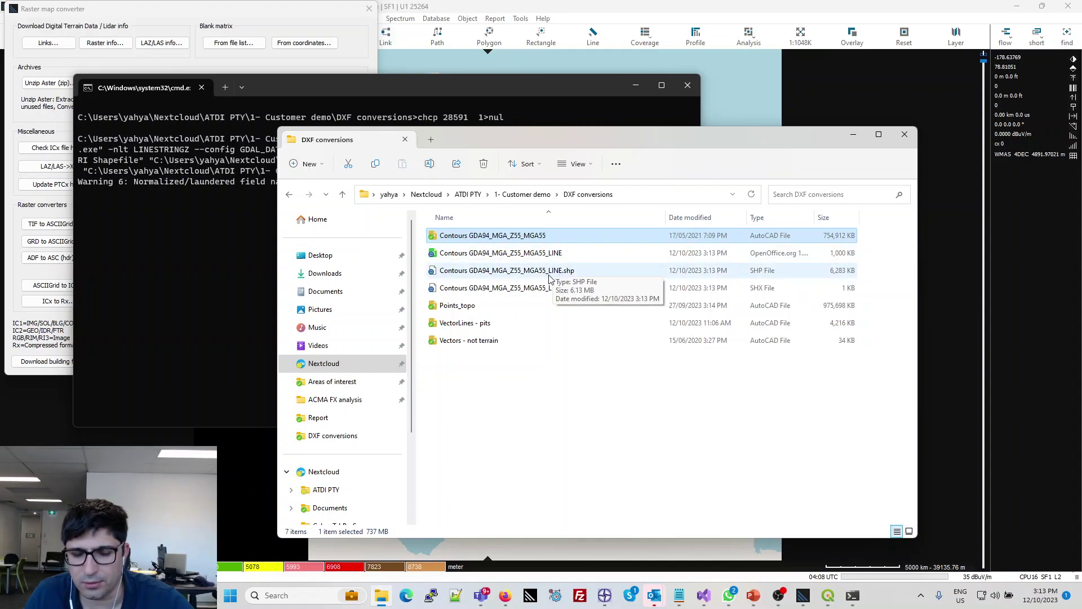
{"action": "left_click", "coordinate": [645, 195]}
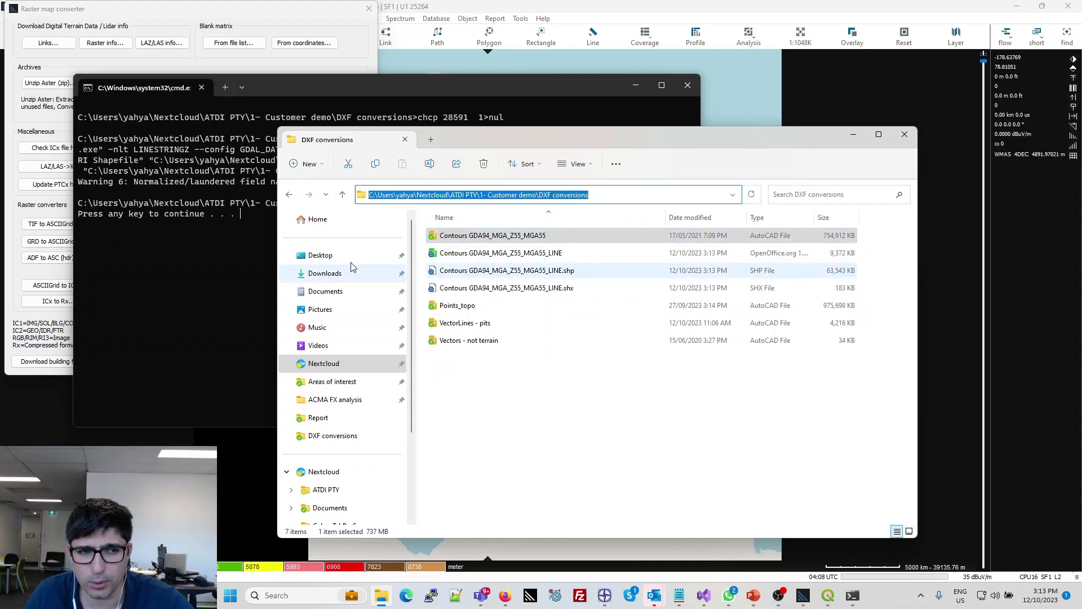
{"action": "left_click", "coordinate": [168, 238]}
{"action": "key", "text": "Return"}
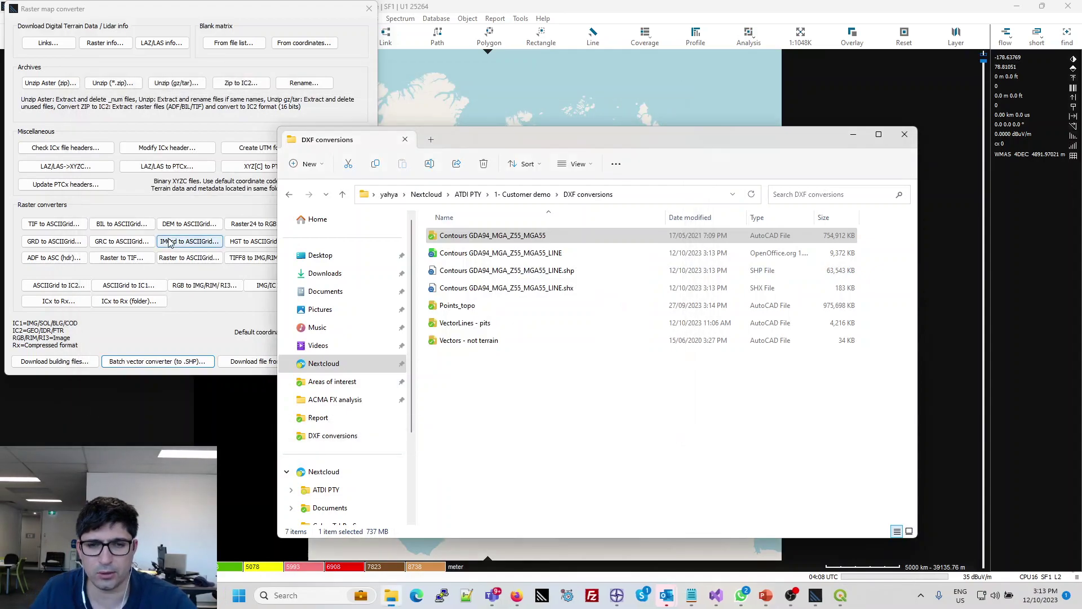
Examine the generated LINE shapefile set, its folder path and the source contour DXF in the DXF conversions folder
{"action": "left_click", "coordinate": [574, 275]}
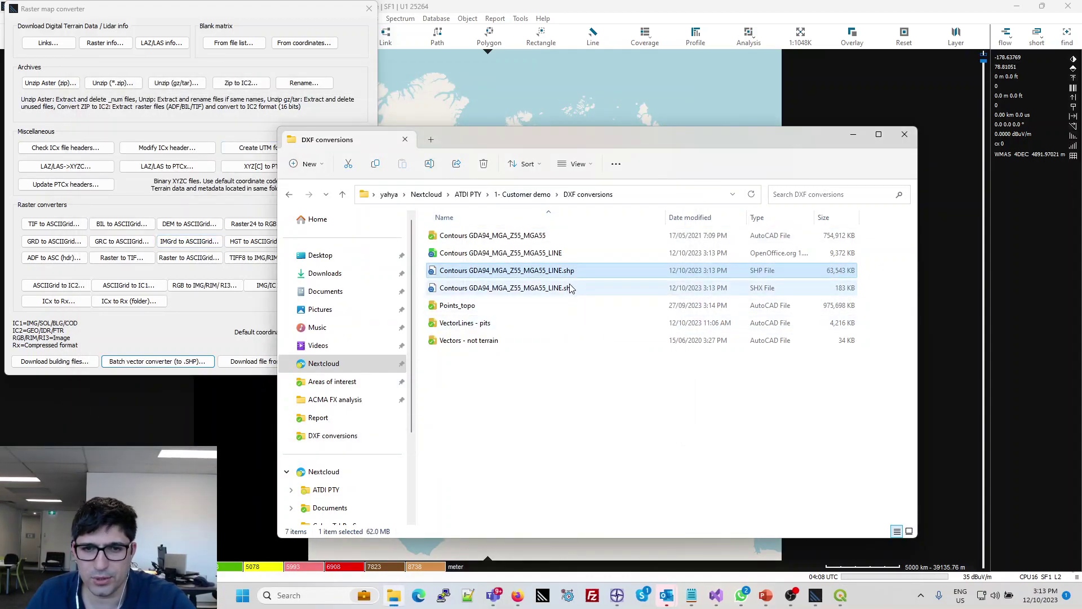
{"action": "left_click", "coordinate": [552, 289]}
{"action": "left_click", "coordinate": [550, 255], "text": "shift"}
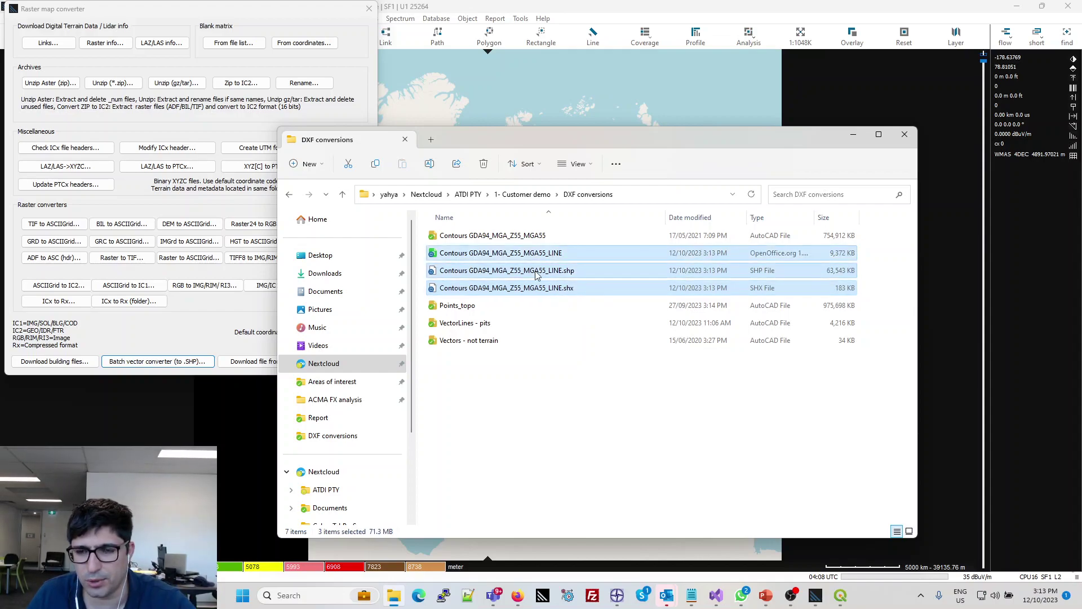
{"action": "left_click", "coordinate": [641, 198]}
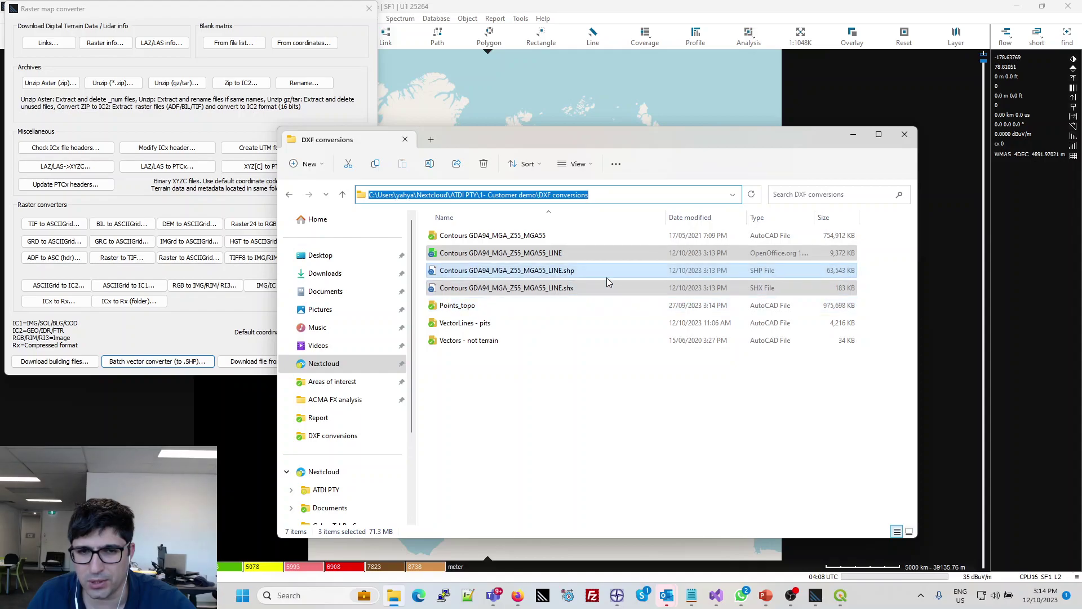
{"action": "left_click", "coordinate": [569, 424]}
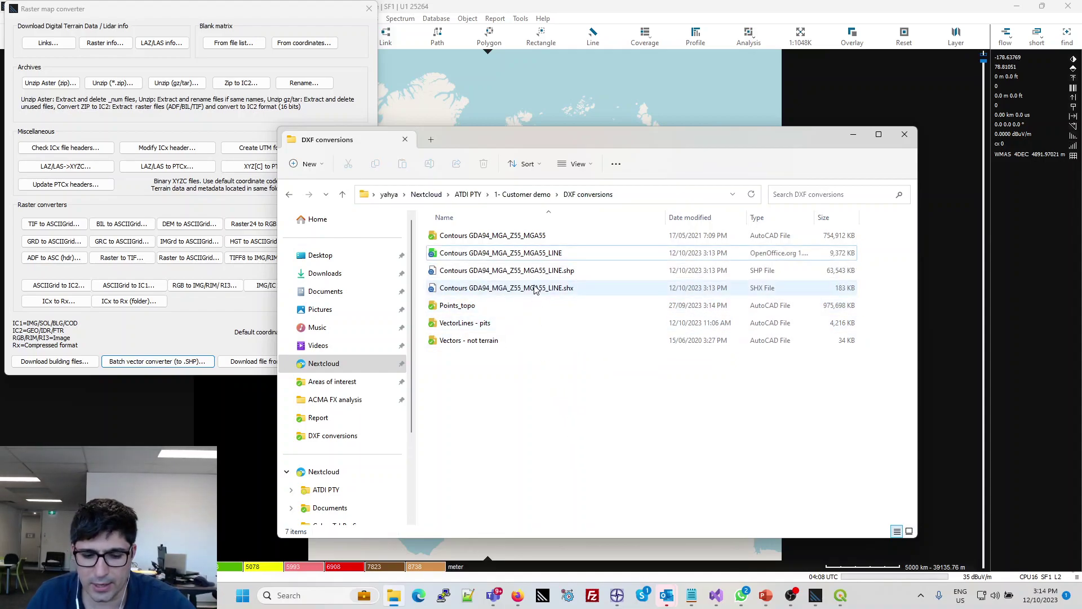
{"action": "left_click", "coordinate": [495, 239]}
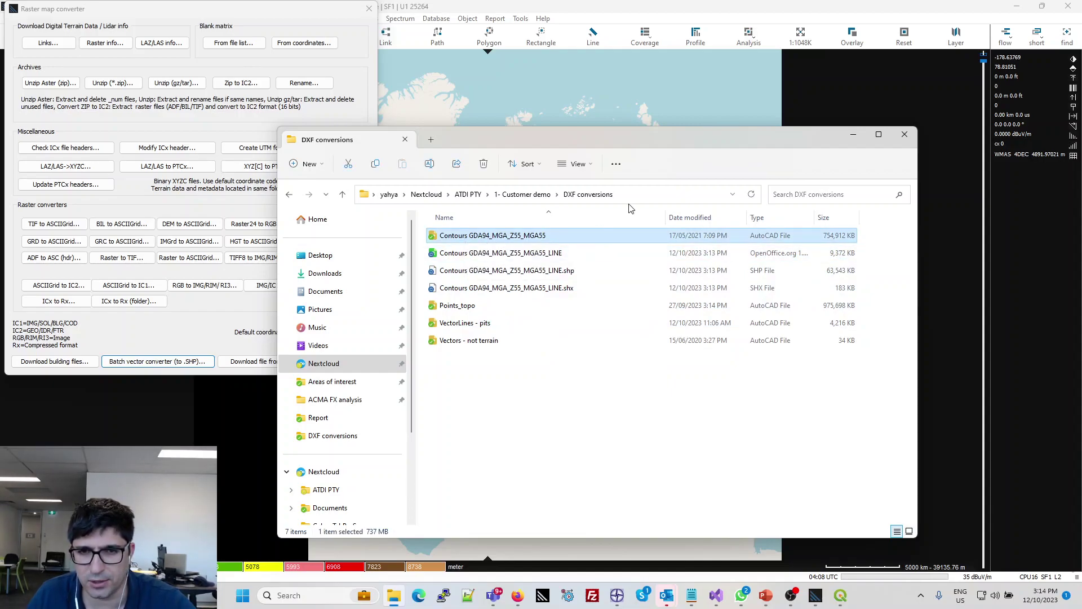
Select the DXF conversions folder path and close HTZ's raster map converter
{"action": "left_click", "coordinate": [643, 196]}
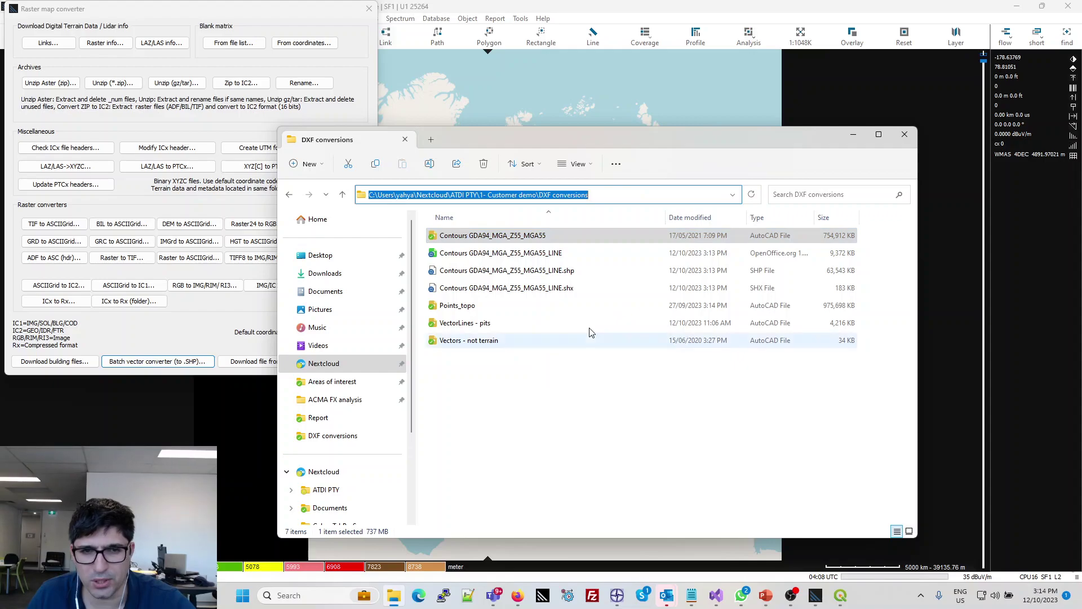
{"action": "left_click", "coordinate": [229, 329]}
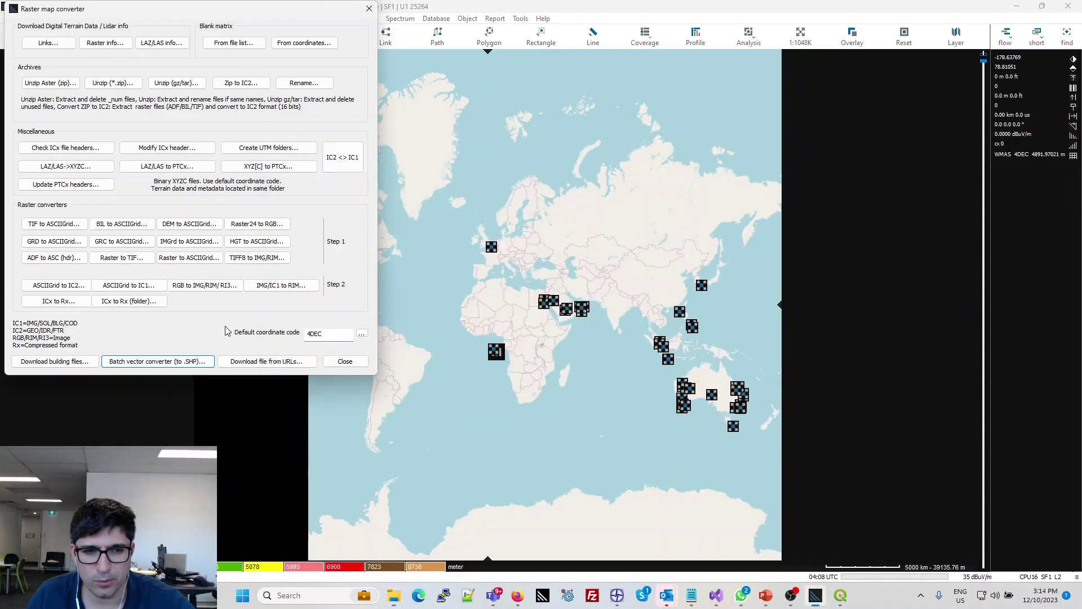
{"action": "left_click", "coordinate": [346, 362]}
{"action": "key", "text": "alt+Tab"}
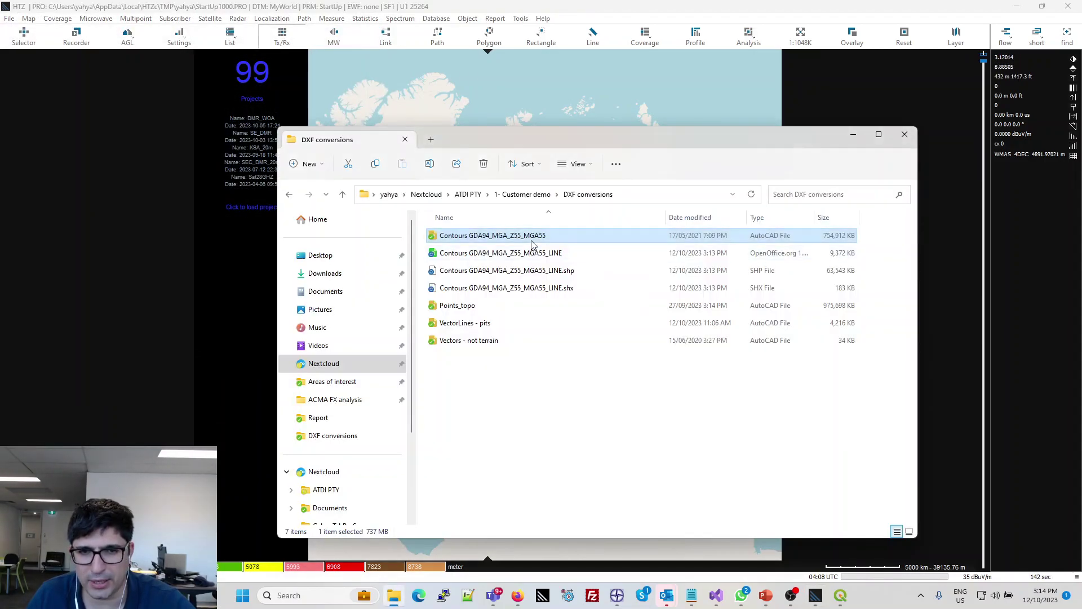
{"action": "key", "text": "alt+Tab"}
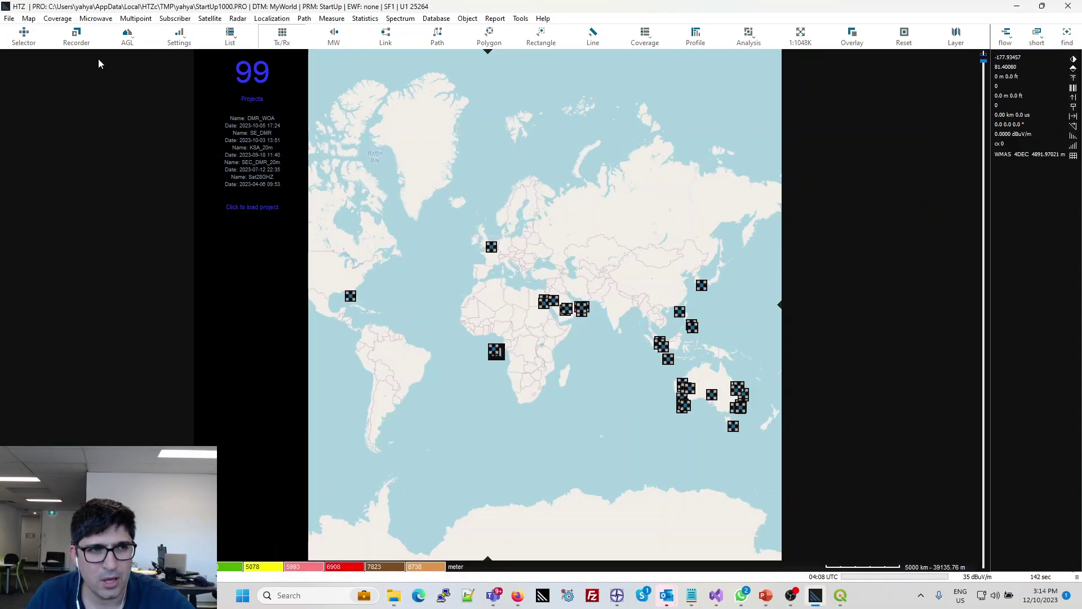
Start an outdoor project from SHP and load Contours GDA94_MGA_Z55_MGA55_LINE.shp as the input
{"action": "left_click", "coordinate": [9, 18]}
{"action": "mouse_move", "coordinate": [57, 135]}
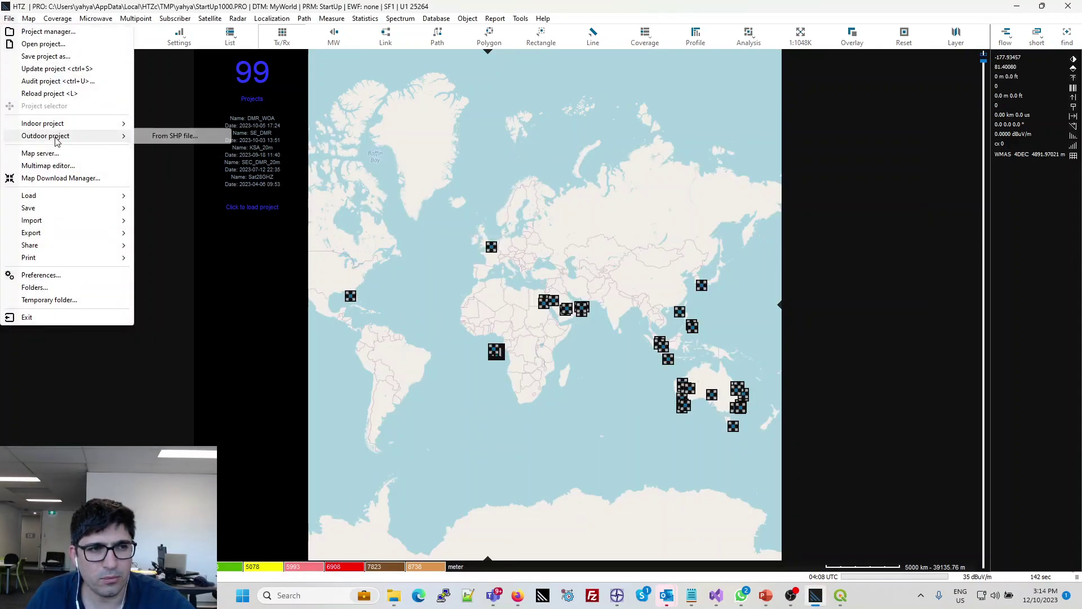
{"action": "left_click", "coordinate": [175, 136]}
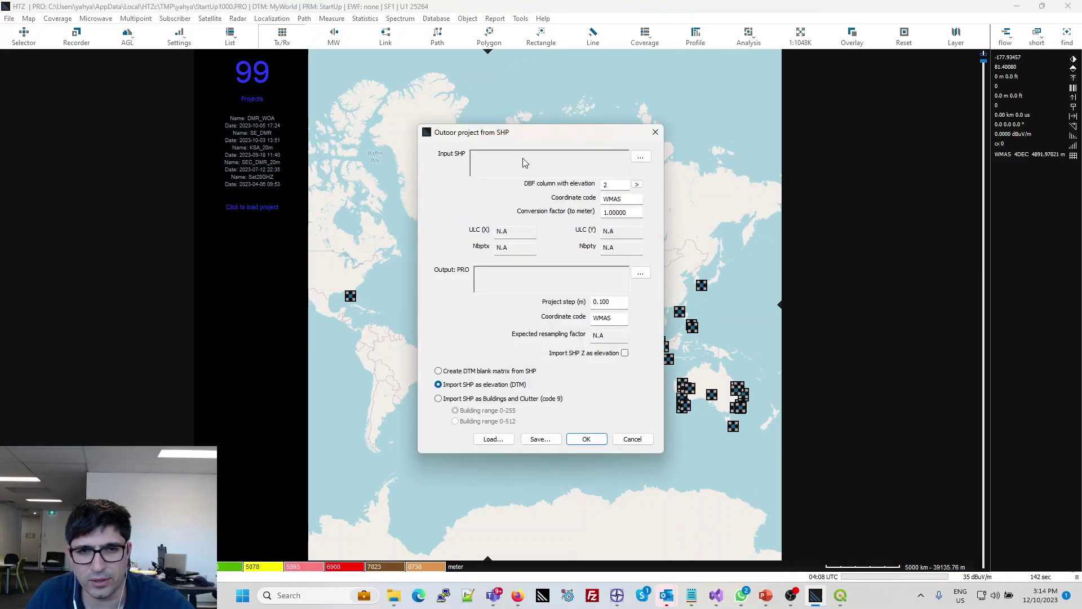
{"action": "left_click", "coordinate": [640, 158]}
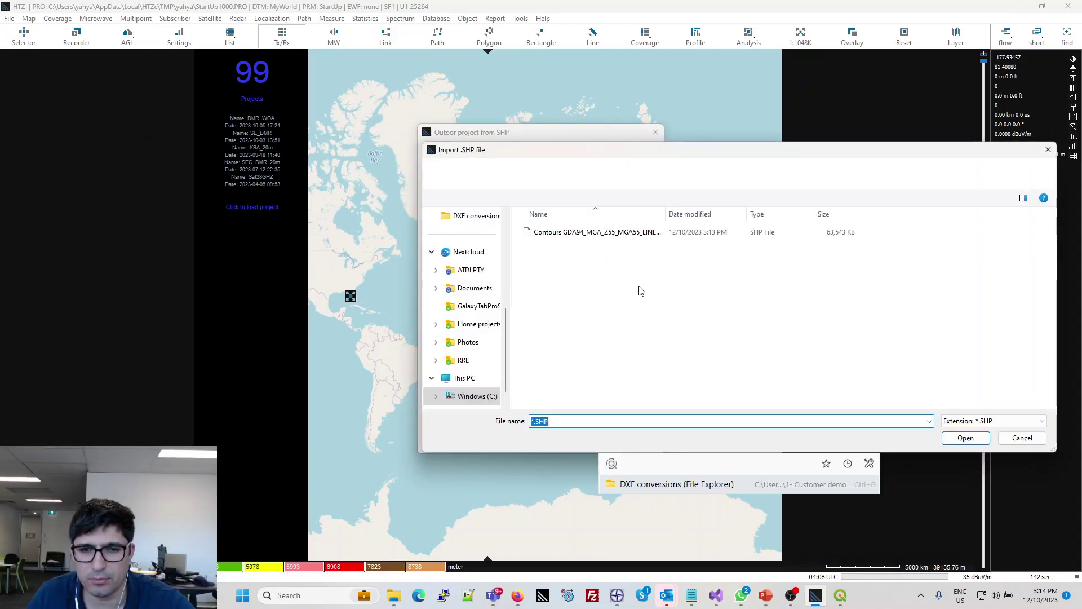
{"action": "left_click", "coordinate": [586, 237]}
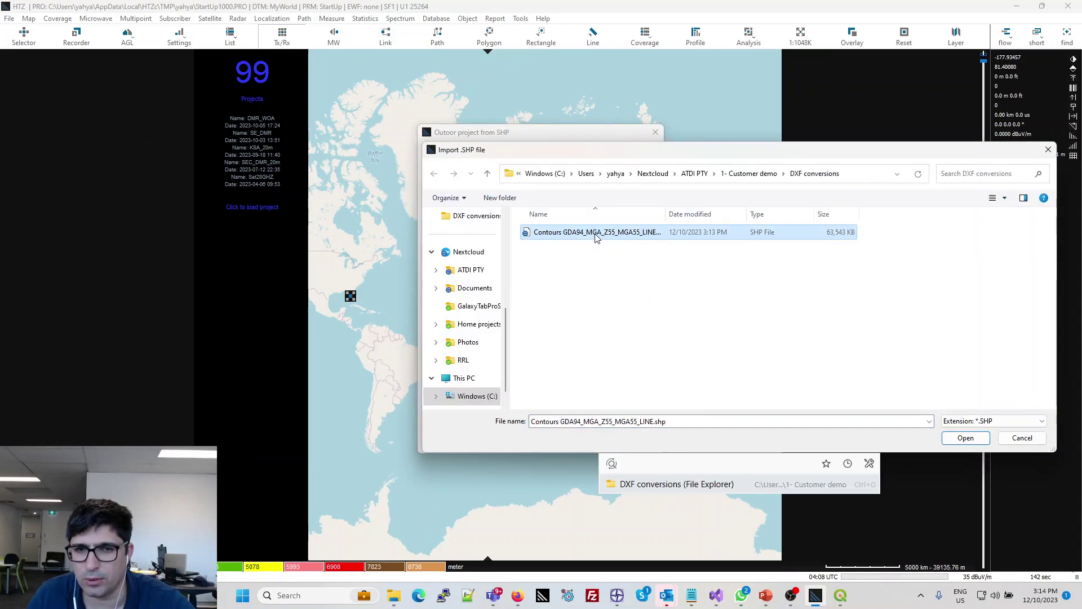
{"action": "double_click", "coordinate": [626, 238]}
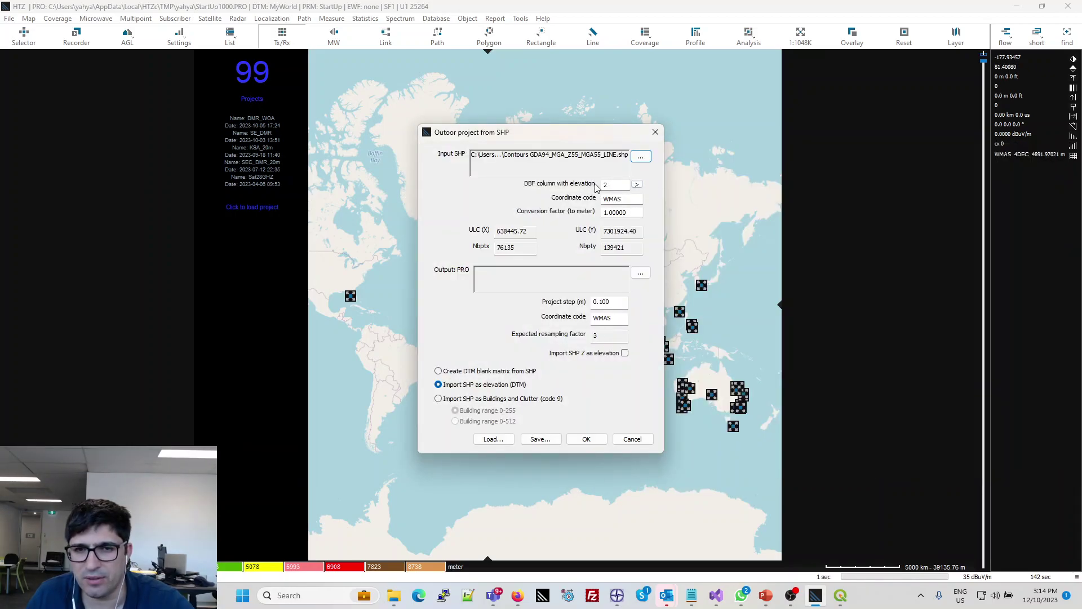
Switch to QGIS and look at the contour layer's properties, leaving them unchanged
{"action": "key", "text": "alt+Tab"}
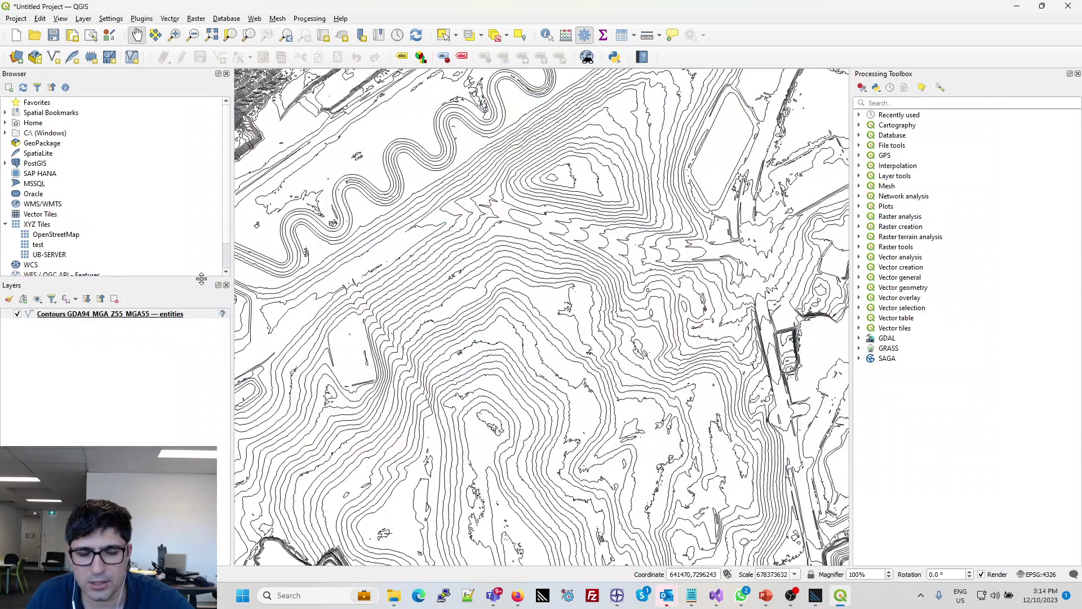
{"action": "left_click", "coordinate": [130, 317]}
{"action": "right_click", "coordinate": [130, 317]}
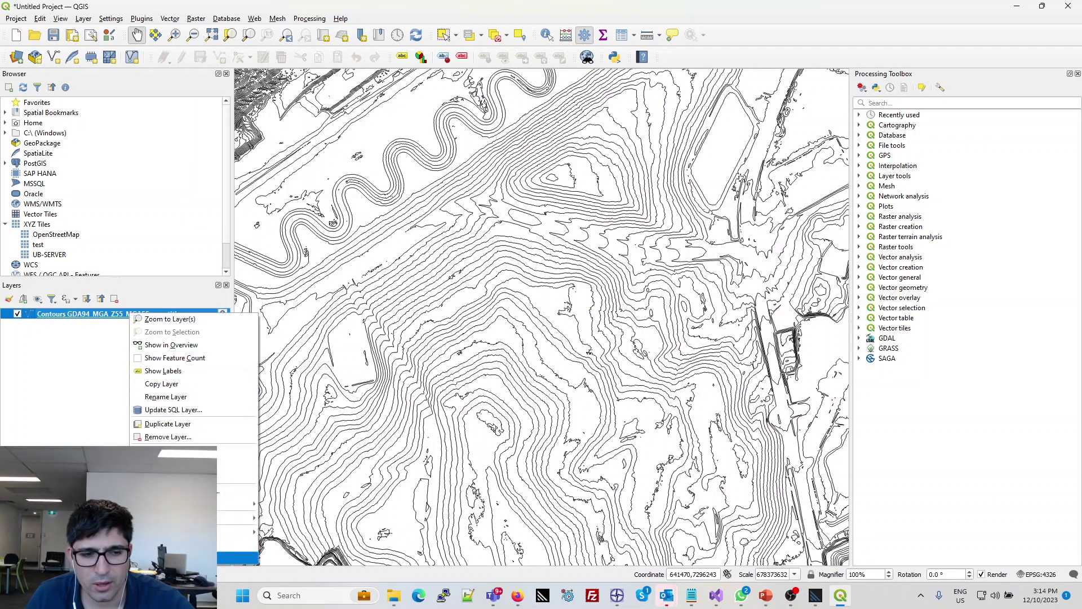
{"action": "left_click", "coordinate": [240, 558]}
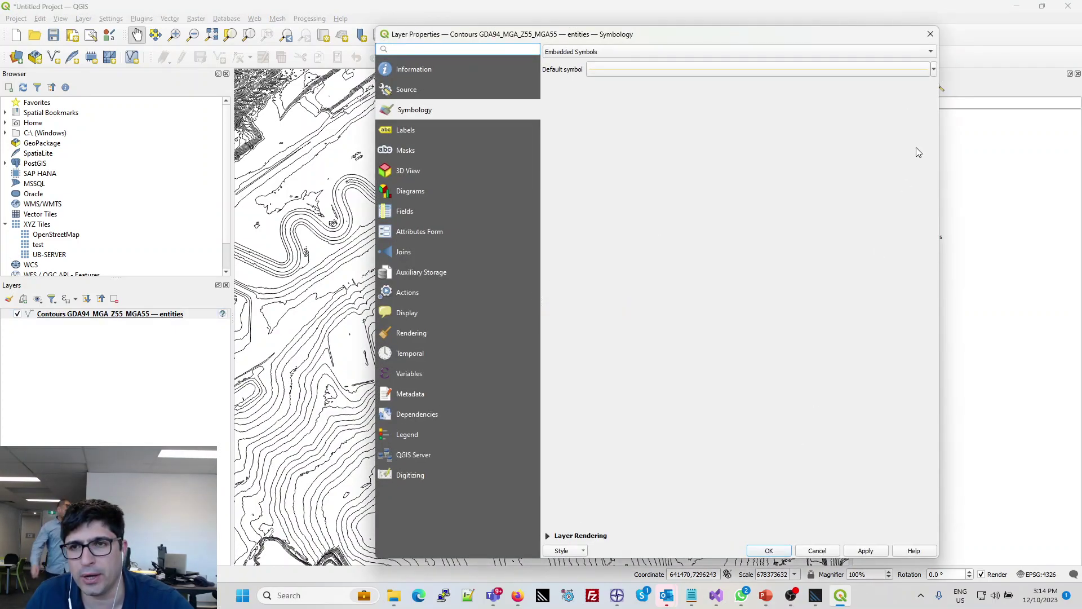
{"action": "left_click", "coordinate": [931, 34]}
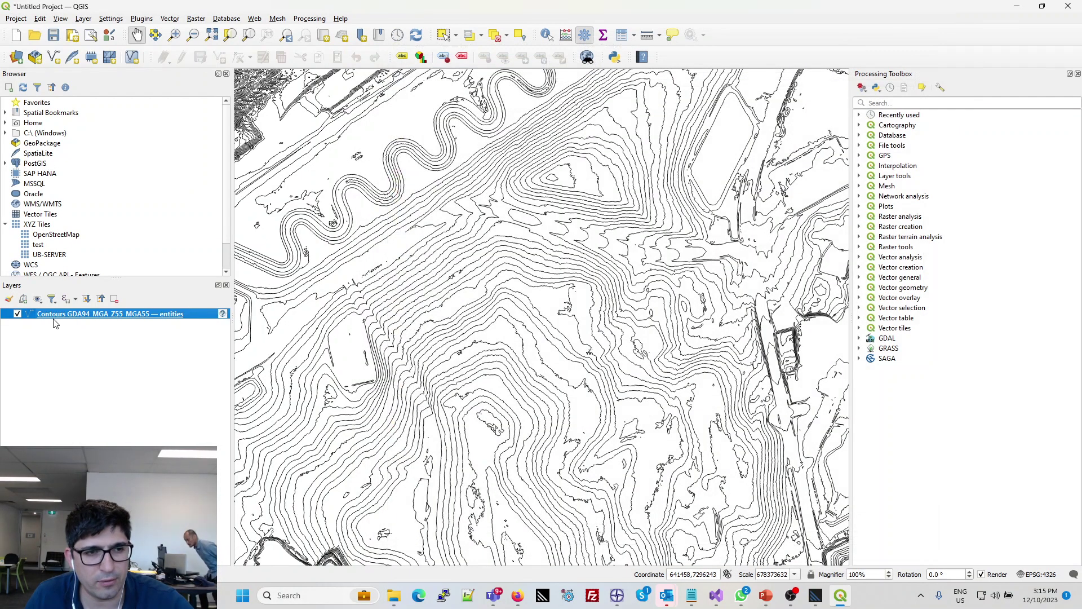
Examine the contour layer's attribute table for a field that holds elevation
{"action": "right_click", "coordinate": [119, 314]}
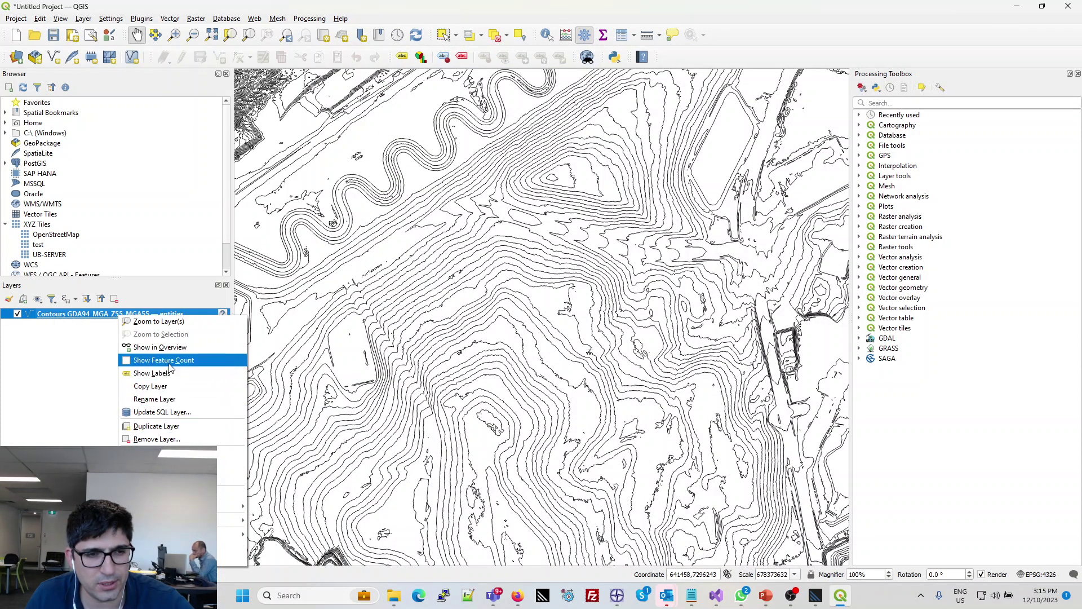
{"action": "left_click", "coordinate": [169, 453]}
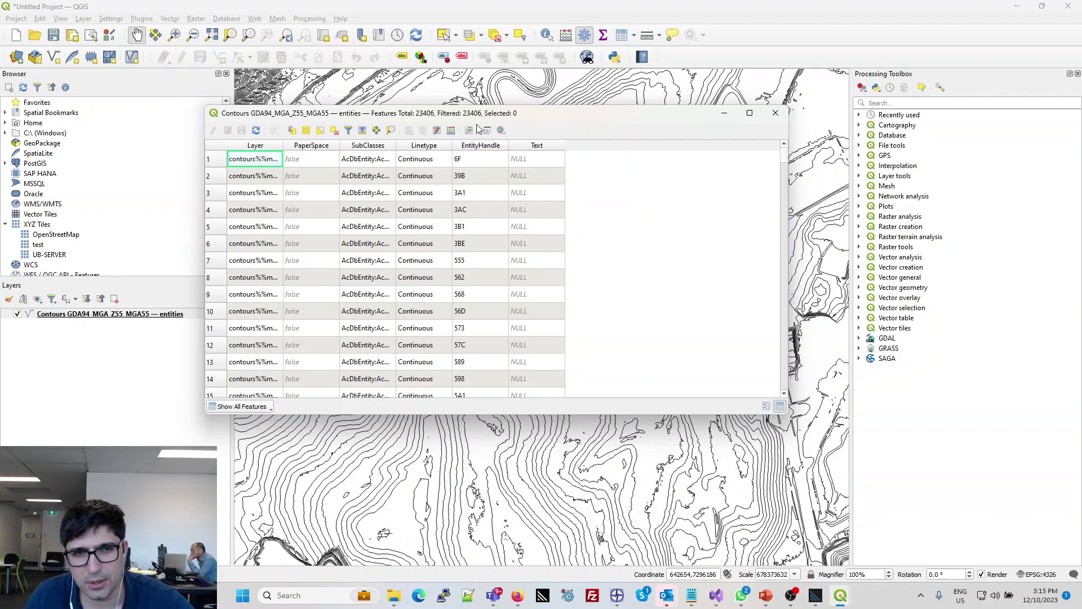
{"action": "left_click_drag", "start_coordinate": [512, 117], "coordinate": [639, 139]}
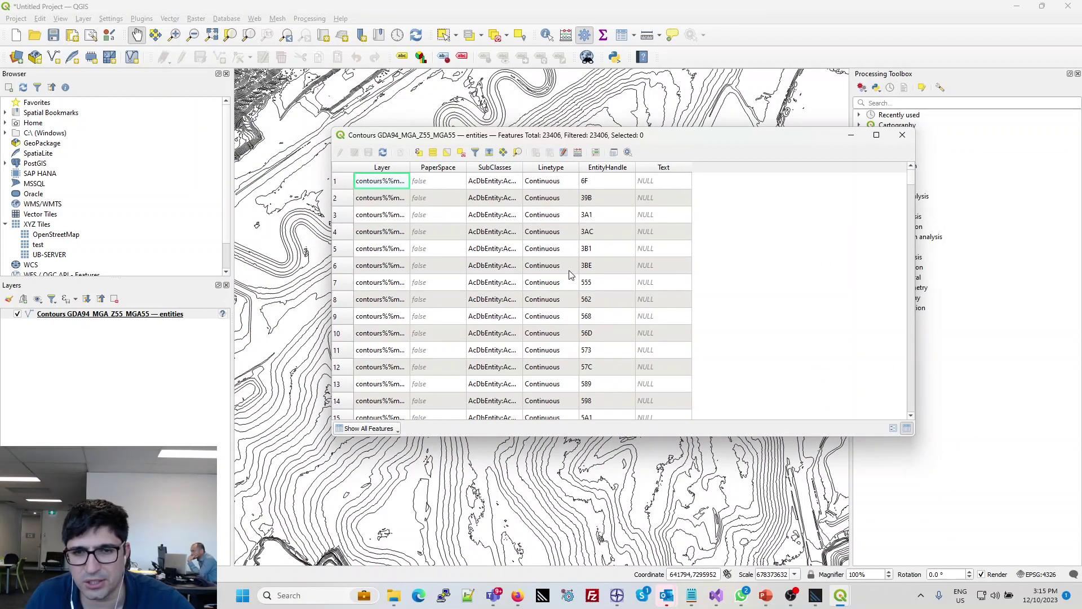
{"action": "left_click", "coordinate": [903, 135]}
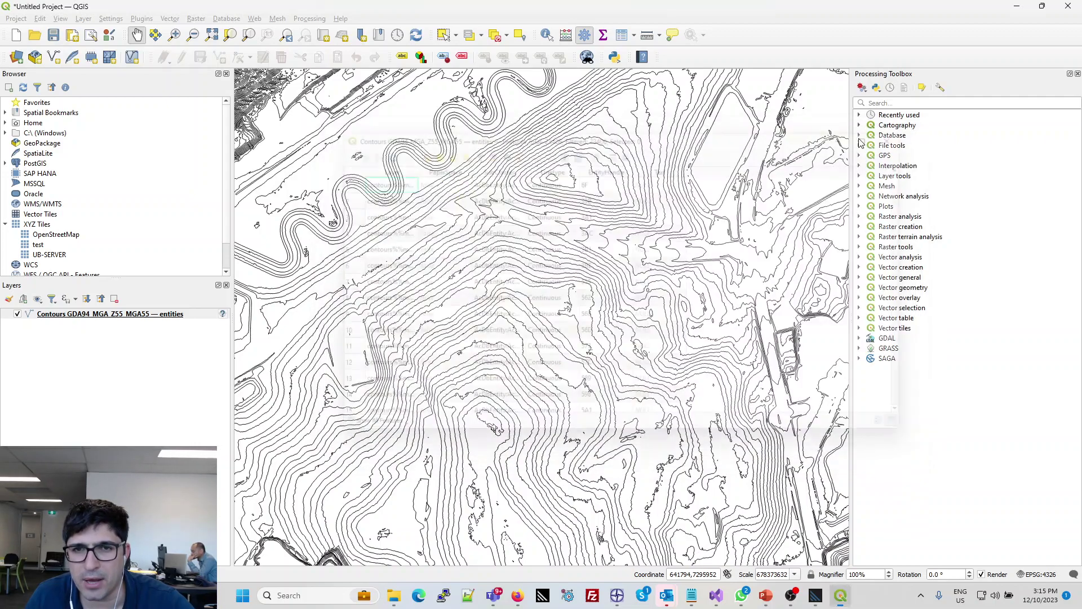
Identify a contour line on the map and examine its derived coordinates and closest vertex Z
{"action": "left_click", "coordinate": [546, 36]}
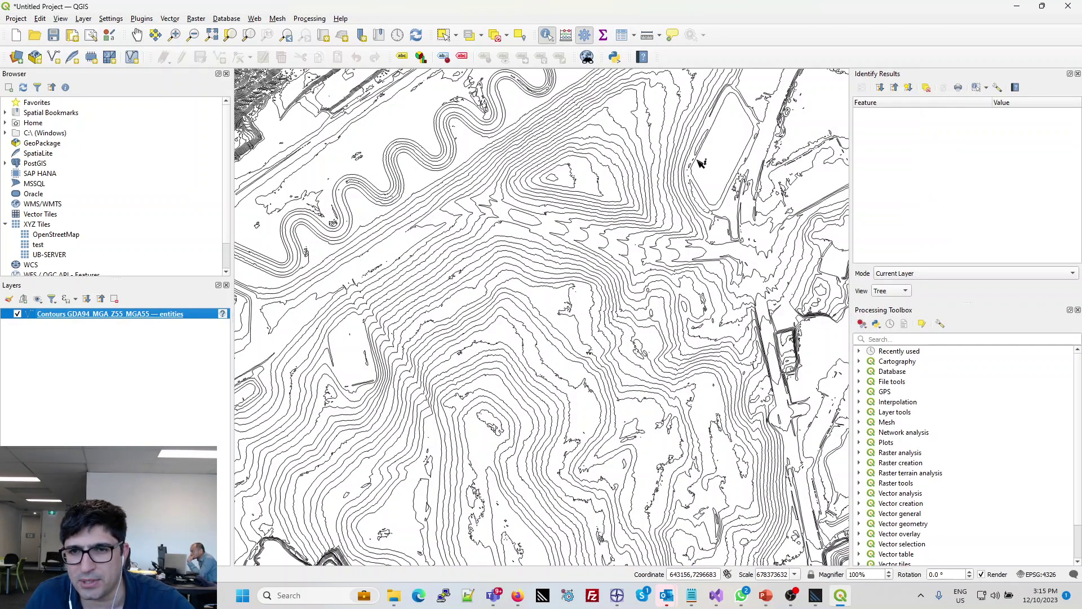
{"action": "left_click", "coordinate": [706, 195]}
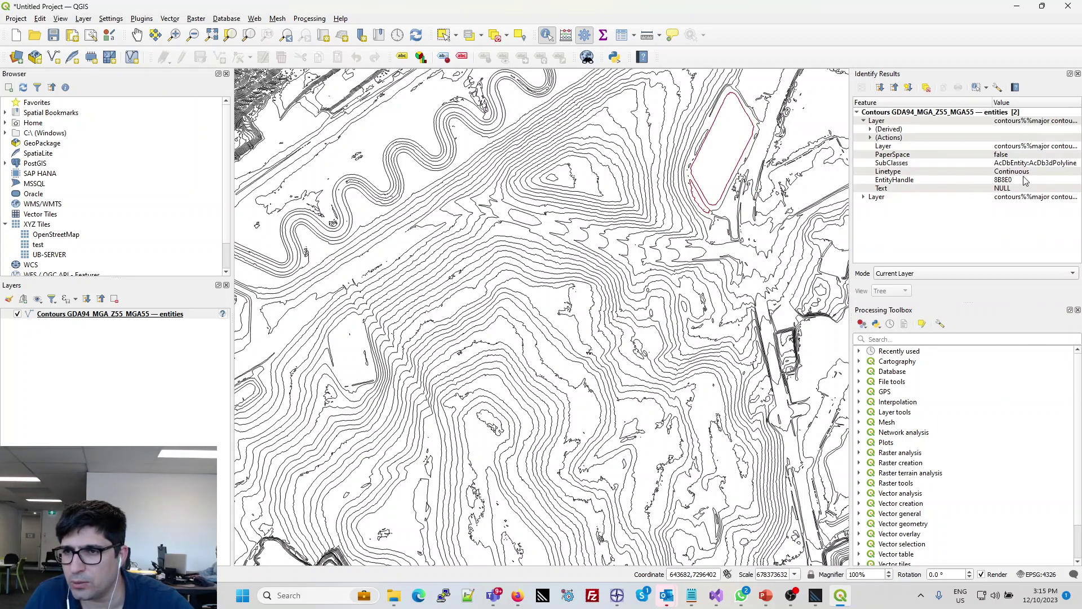
{"action": "left_click", "coordinate": [888, 129]}
{"action": "left_click", "coordinate": [870, 129]}
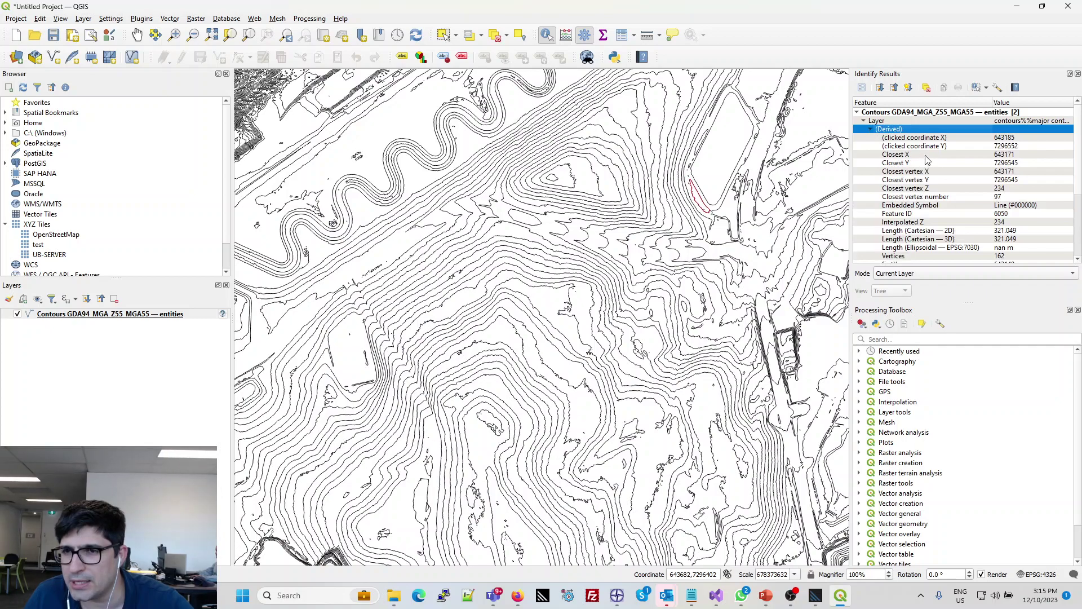
{"action": "left_click", "coordinate": [925, 155]}
{"action": "left_click", "coordinate": [923, 163]}
{"action": "left_click", "coordinate": [932, 189]}
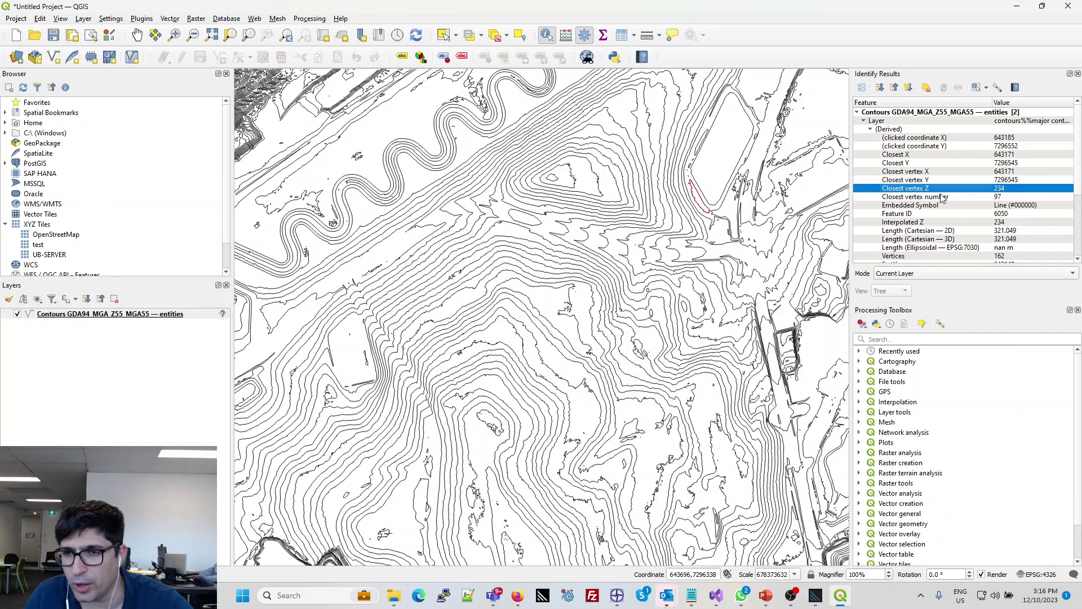
Back in HTZ, set the DBF elevation column to None and the input coordinate code to MGA55
{"action": "key", "text": "alt+Tab"}
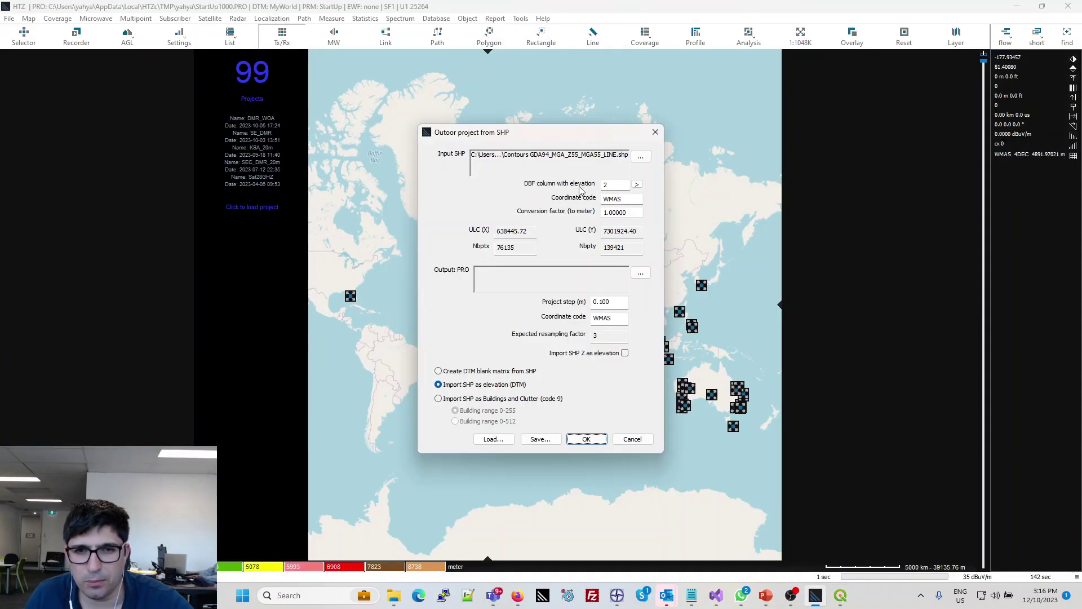
{"action": "left_click", "coordinate": [636, 186]}
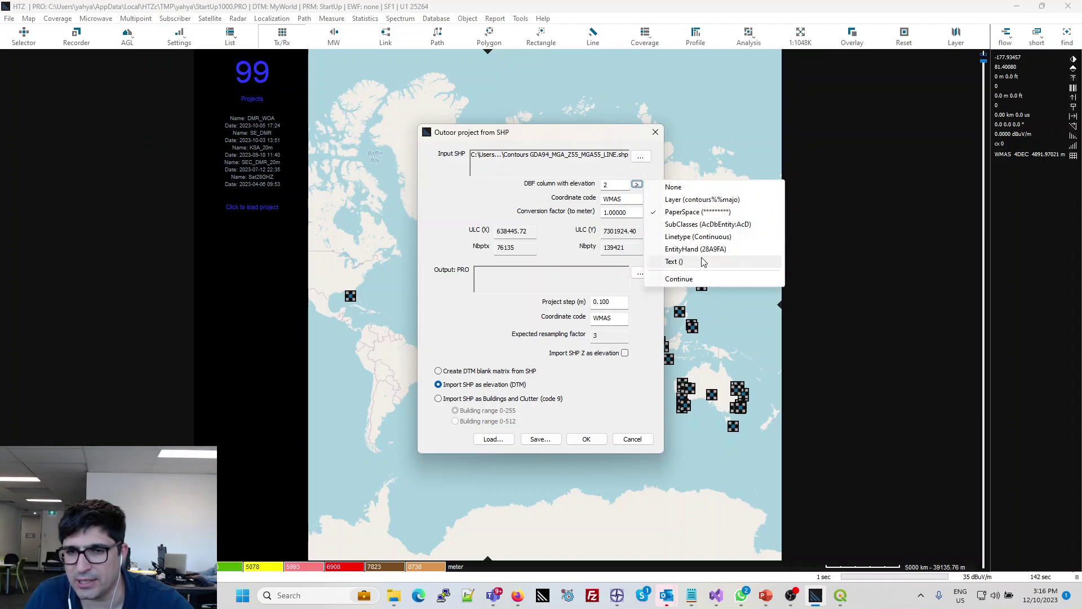
{"action": "left_click", "coordinate": [690, 188]}
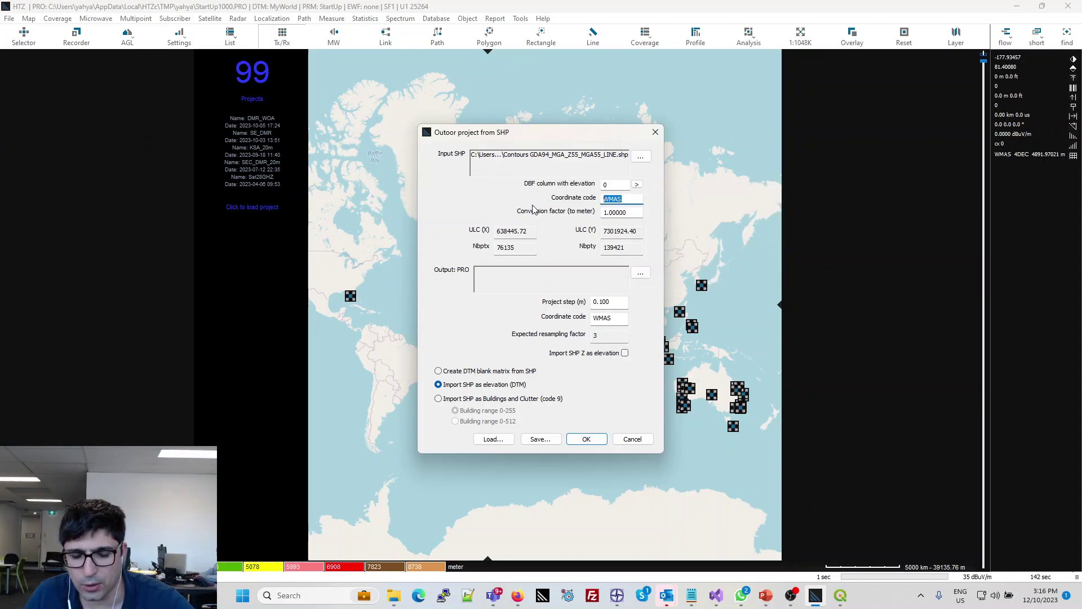
{"action": "type", "text": "M"}
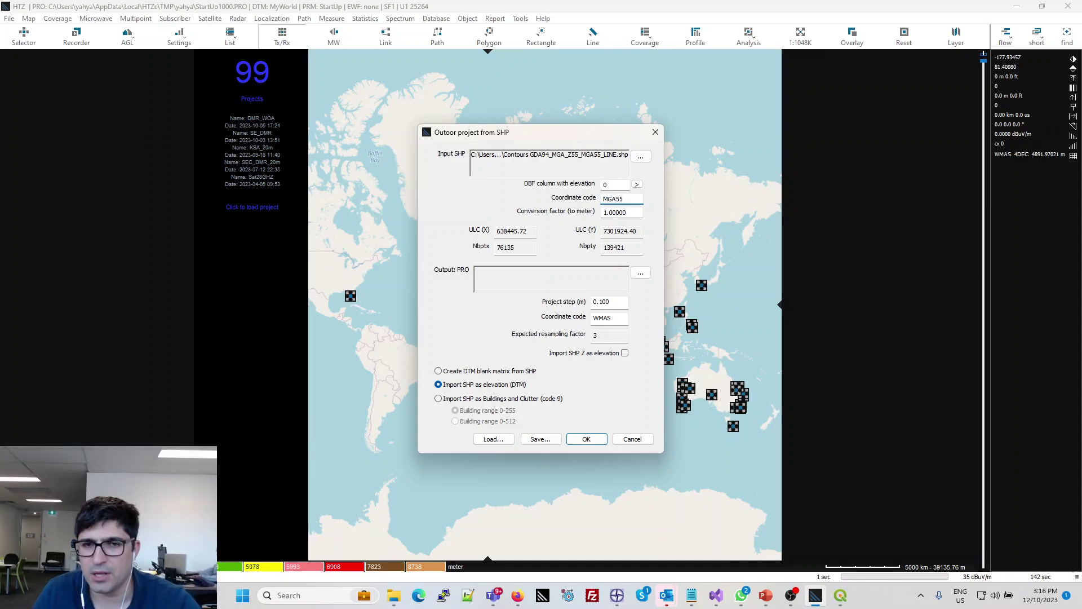
{"action": "key", "text": "Return"}
{"action": "left_click_drag", "start_coordinate": [629, 215], "coordinate": [593, 215]}
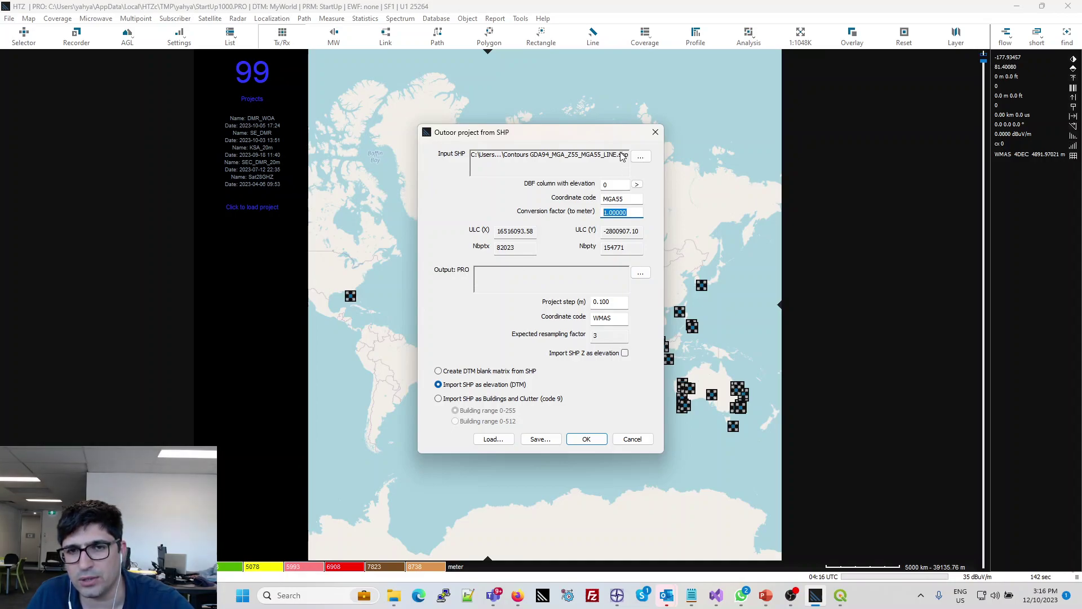
Set the output project to Contours GDA94_MGA_Z55_MGA55.PRO in the DXF conversions folder, reusing the source DXF's file name
{"action": "left_click", "coordinate": [641, 274]}
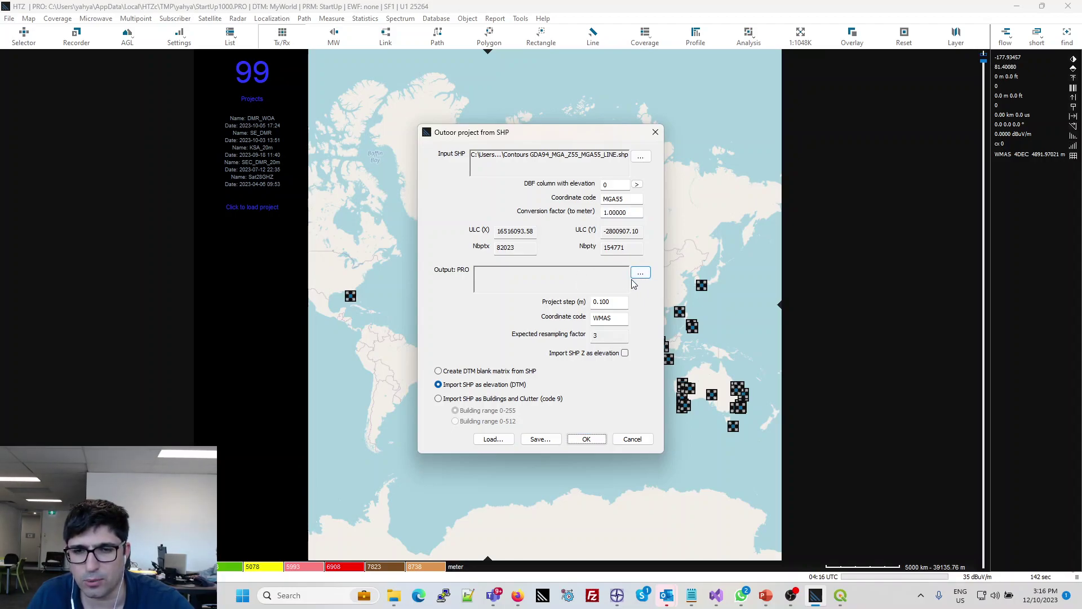
{"action": "left_click", "coordinate": [641, 273]}
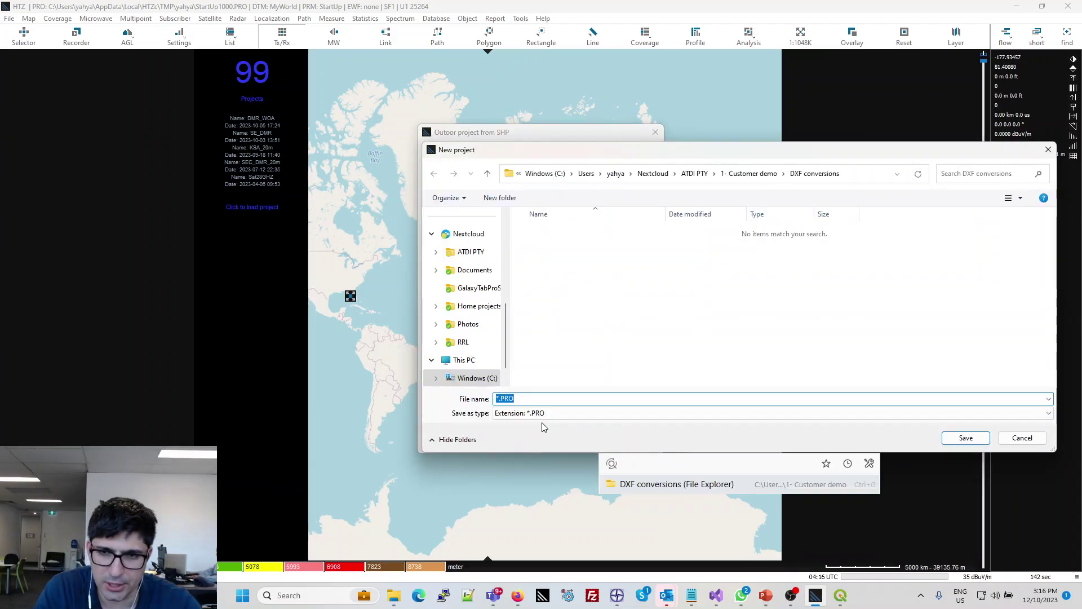
{"action": "key", "text": "alt+Tab"}
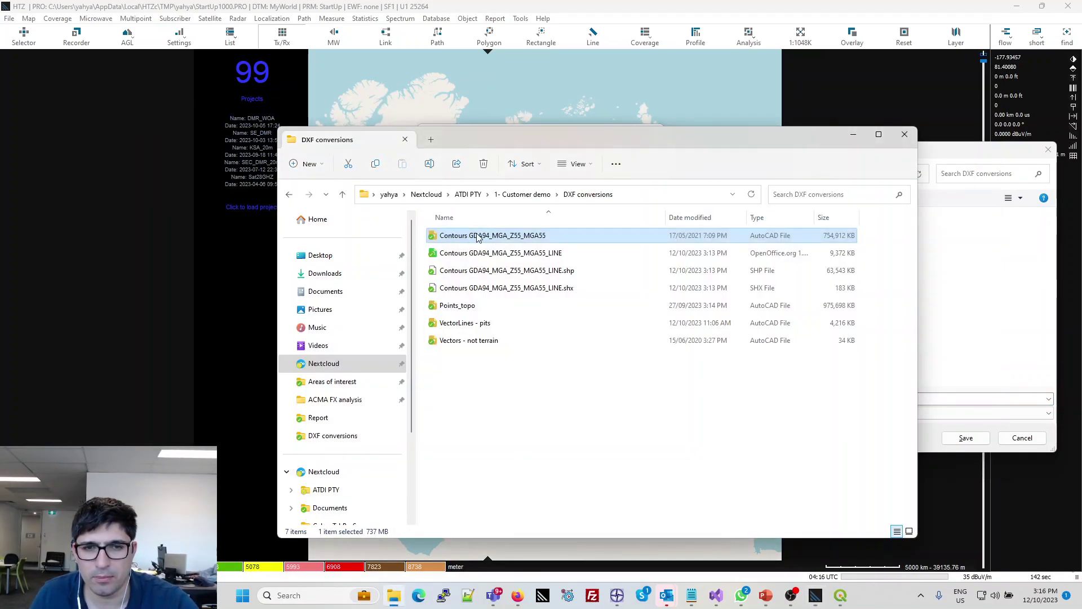
{"action": "key", "text": "F2"}
{"action": "key", "text": "ctrl+c"}
{"action": "left_click", "coordinate": [564, 413]}
{"action": "key", "text": "alt+Tab"}
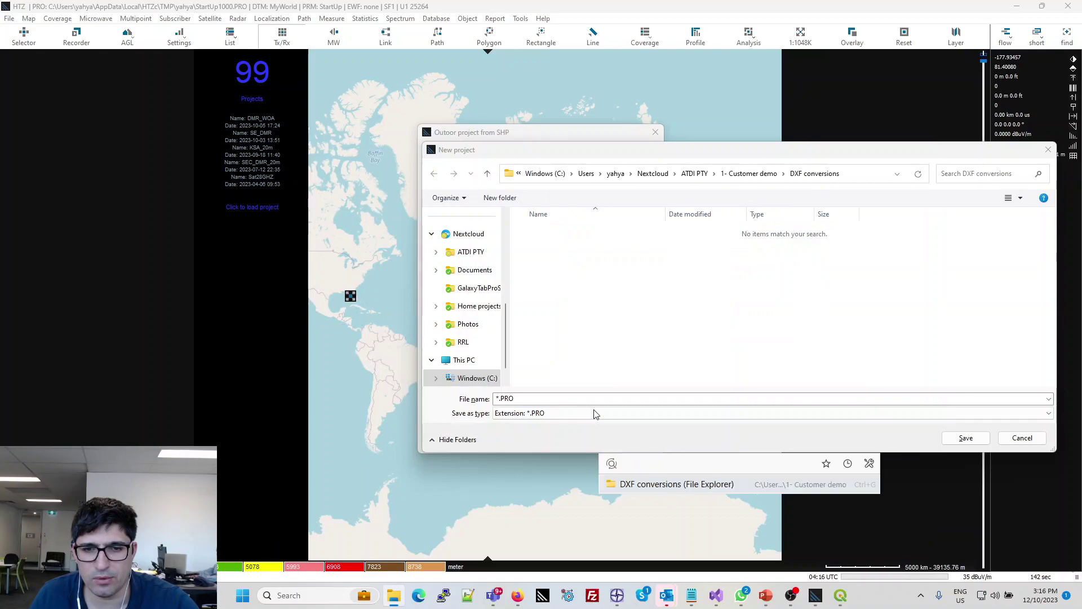
{"action": "key", "text": "ctrl+v"}
{"action": "left_click", "coordinate": [966, 438]}
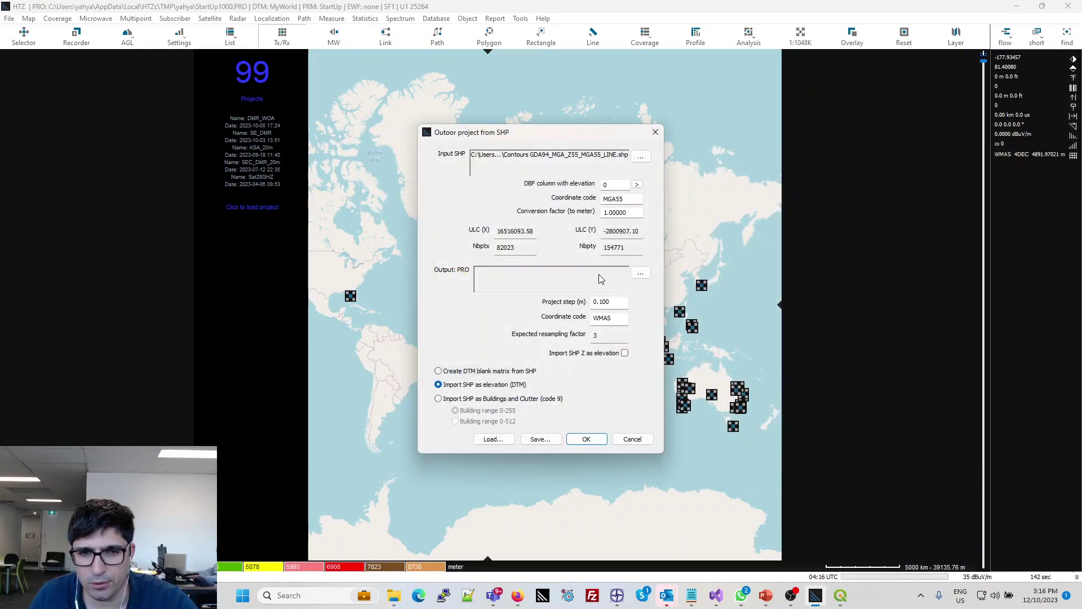
Set the output project step to 5 m
{"action": "left_click", "coordinate": [621, 306]}
{"action": "type", "text": "5"}
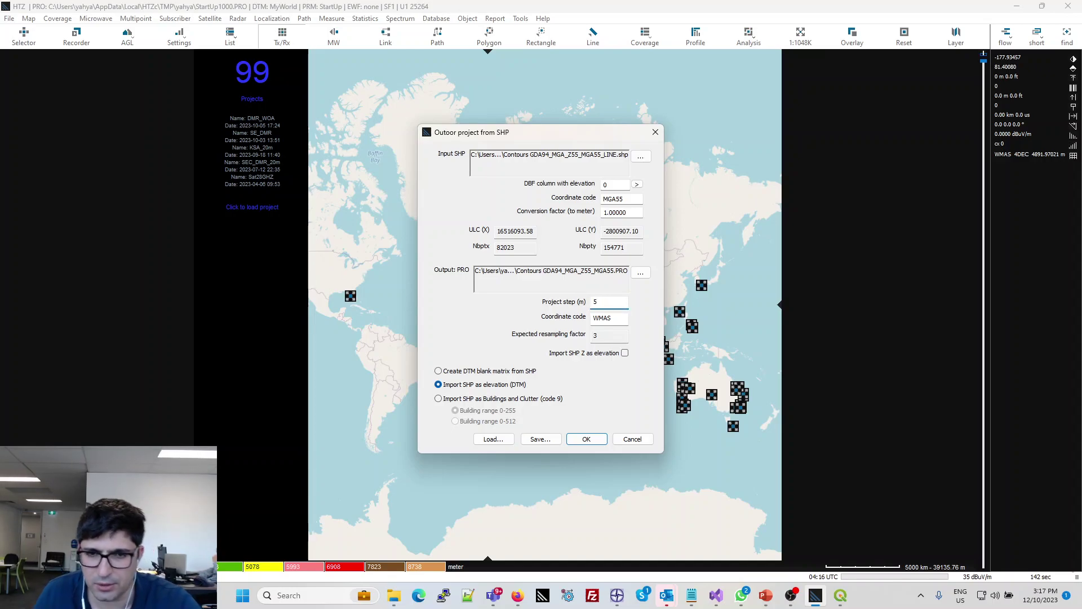
{"action": "key", "text": "Return"}
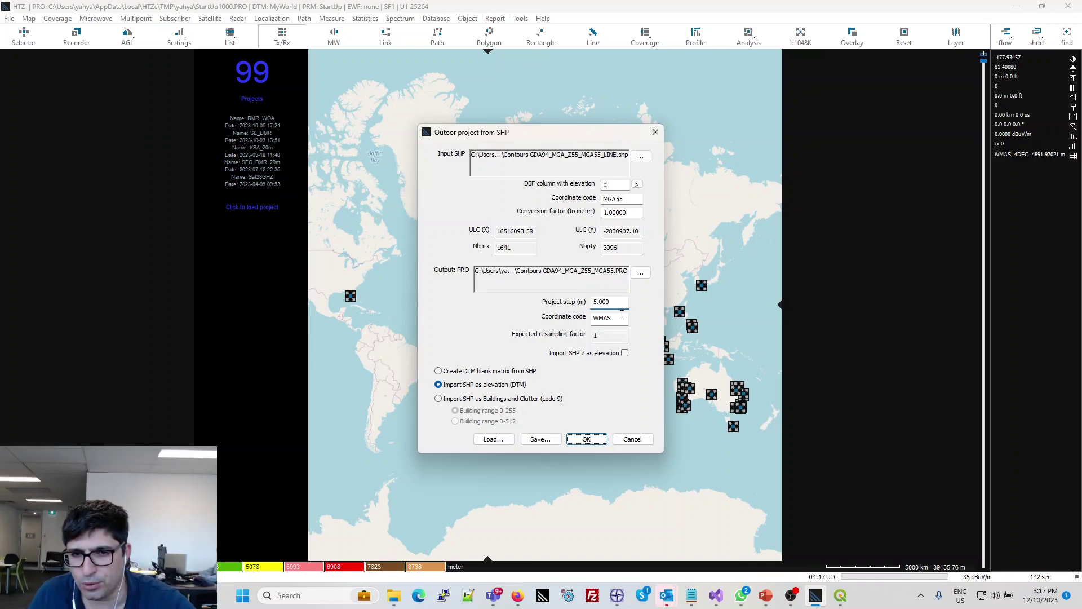
{"action": "left_click", "coordinate": [613, 302]}
{"action": "key", "text": "Return"}
Copy the input coordinate code MGA55 into the output project's coordinate code
{"action": "left_click", "coordinate": [635, 200]}
{"action": "key", "text": "ctrl+c"}
{"action": "key", "text": "Return"}
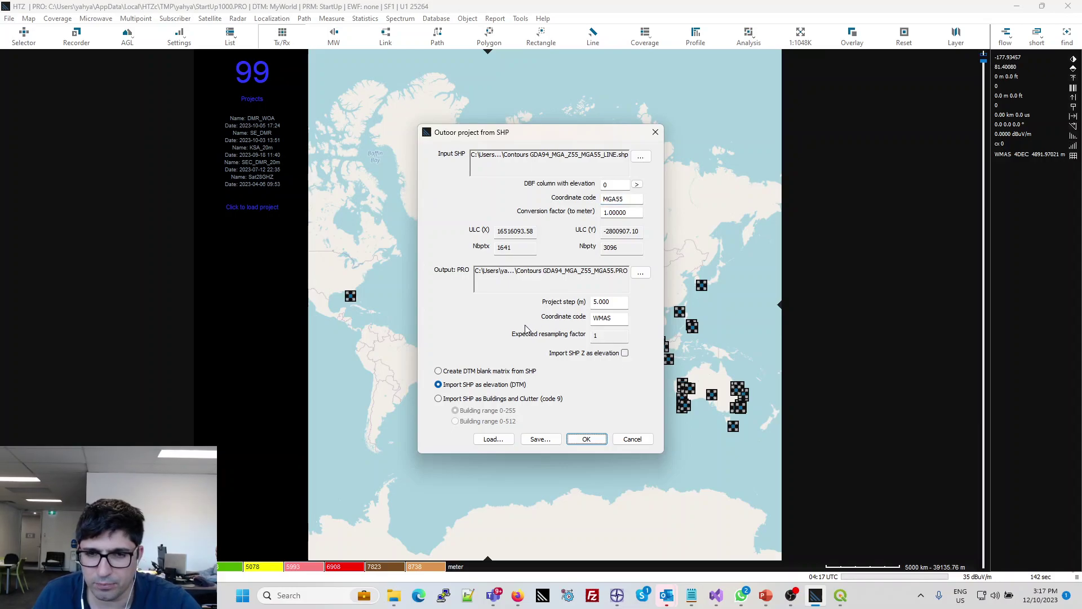
{"action": "left_click", "coordinate": [607, 317]}
{"action": "key", "text": "ctrl+v"}
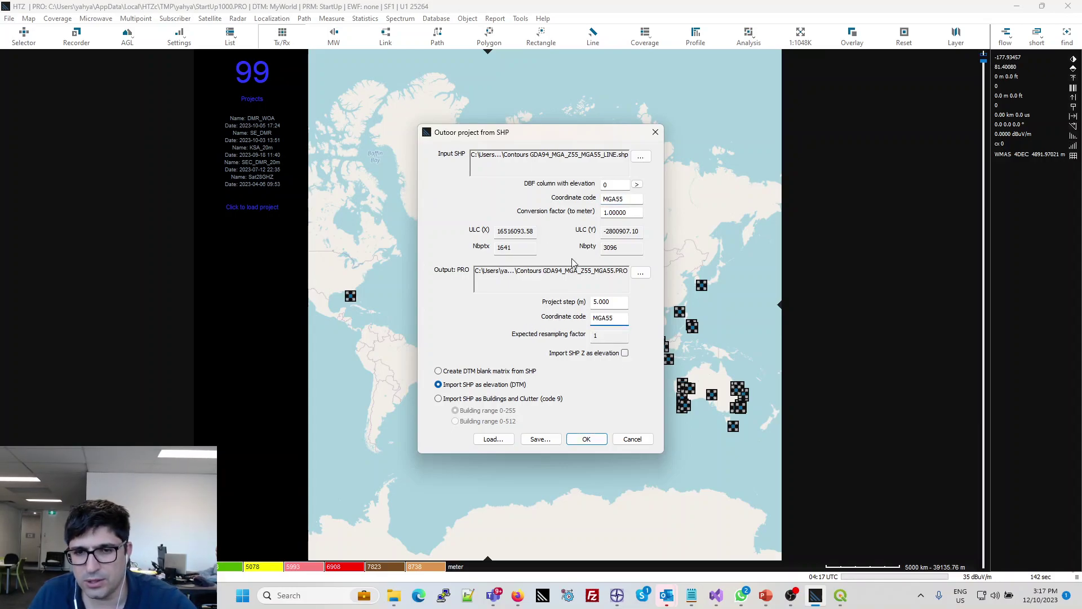
Enable importing the SHP Z value as elevation, choose the elevation (DTM) import type, and run the outdoor project import
{"action": "key", "text": "Return"}
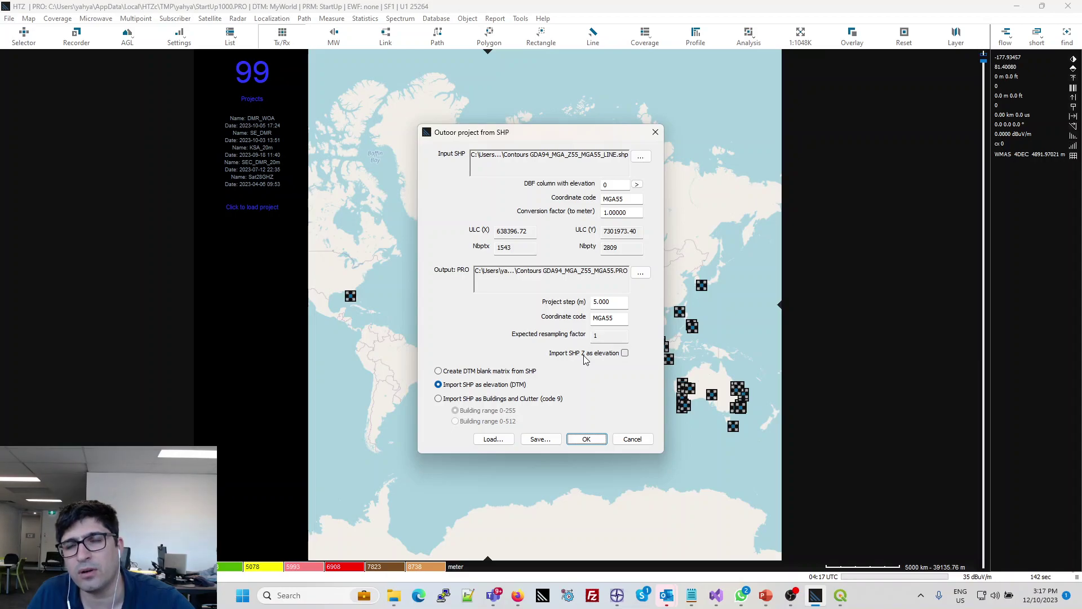
{"action": "left_click", "coordinate": [625, 354]}
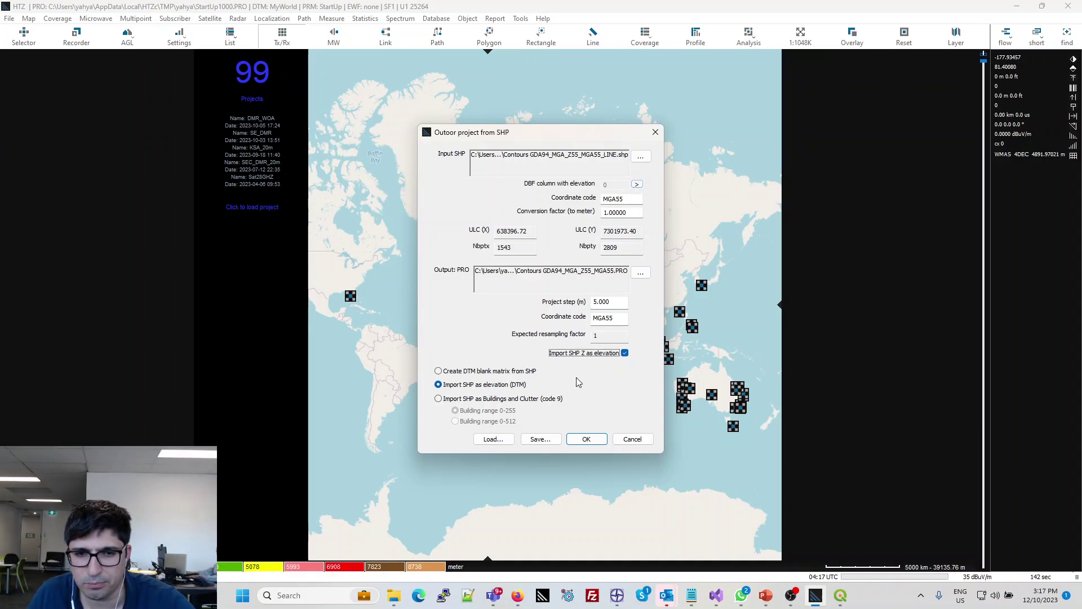
{"action": "double_click", "coordinate": [595, 336]}
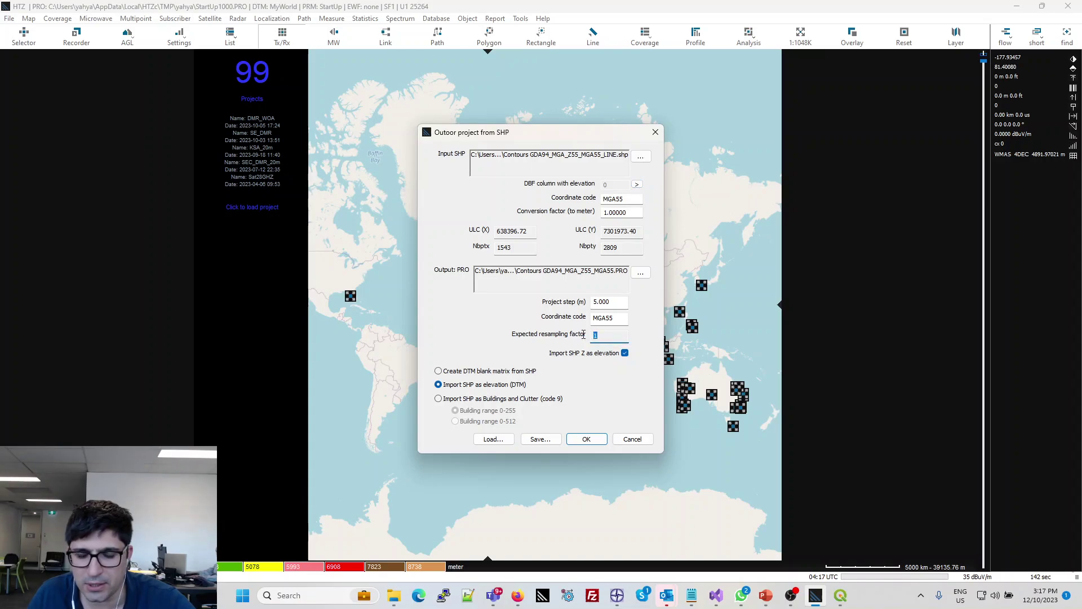
{"action": "left_click", "coordinate": [461, 373]}
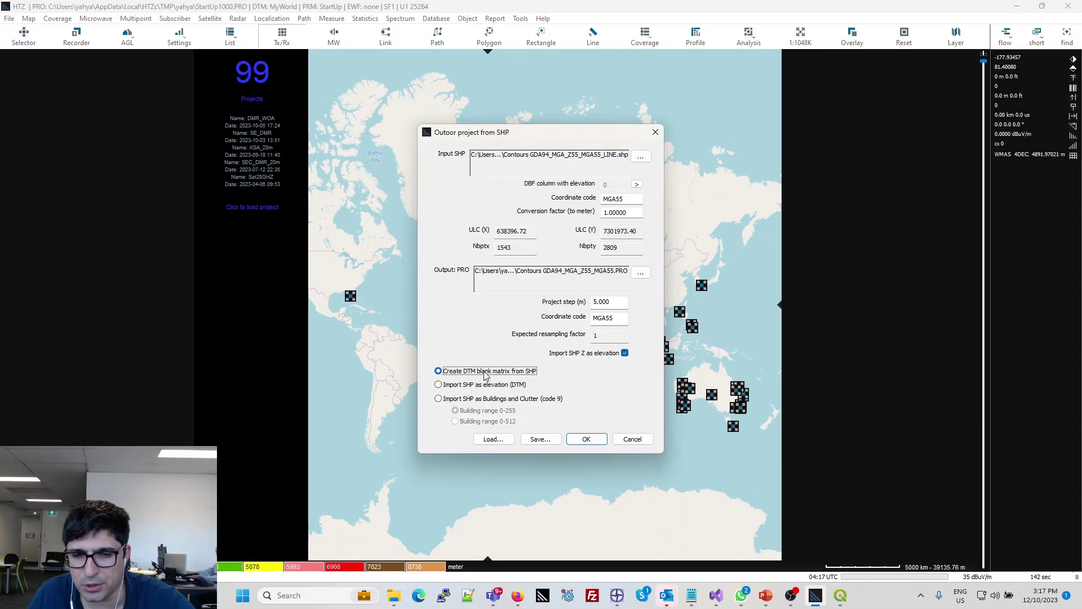
{"action": "left_click", "coordinate": [465, 387]}
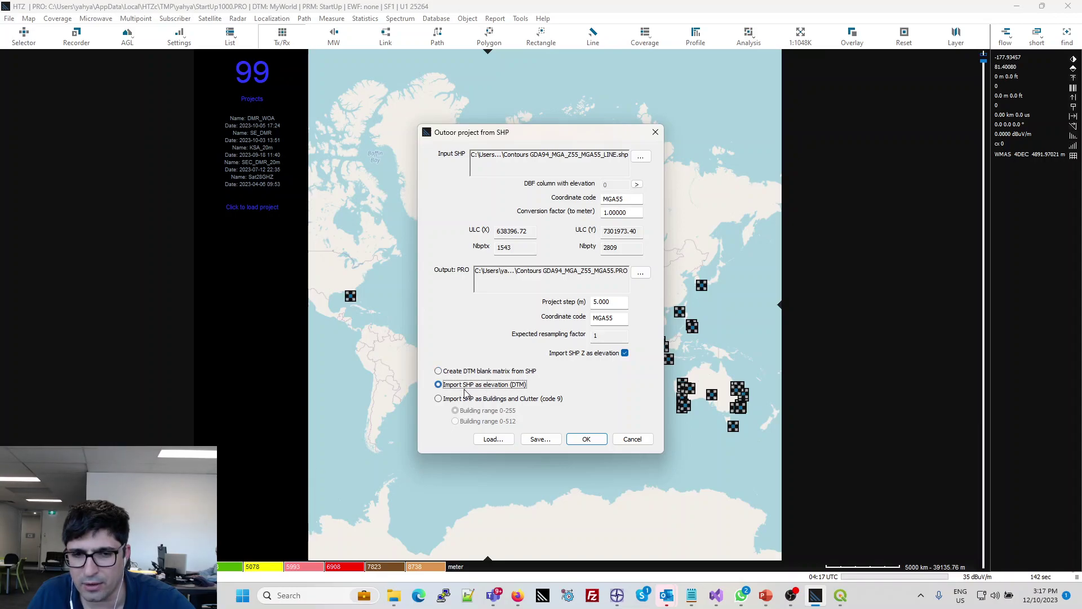
{"action": "left_click", "coordinate": [501, 374]}
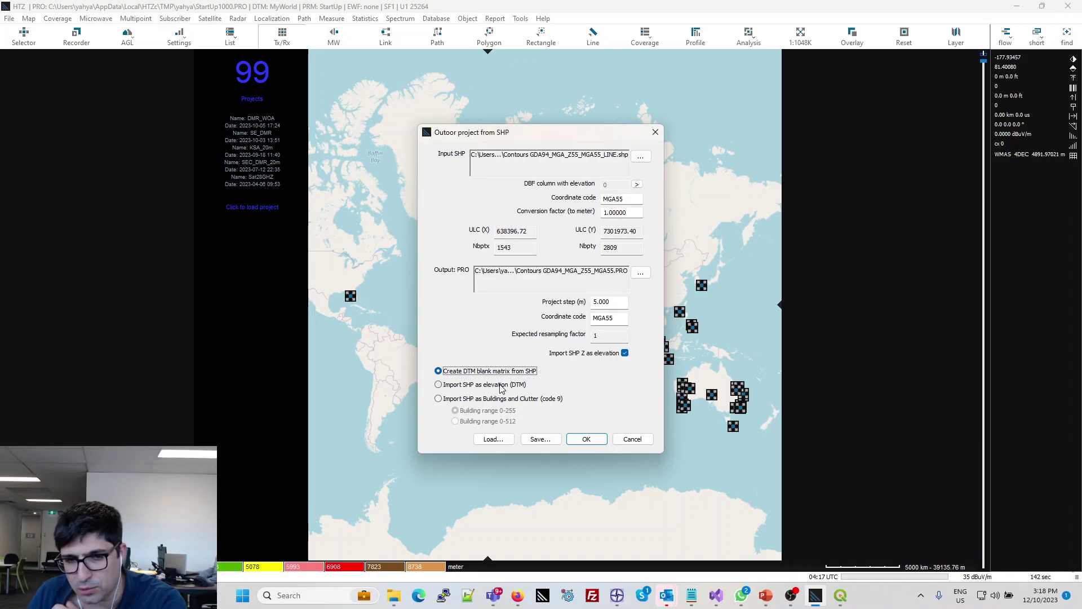
{"action": "left_click", "coordinate": [491, 388]}
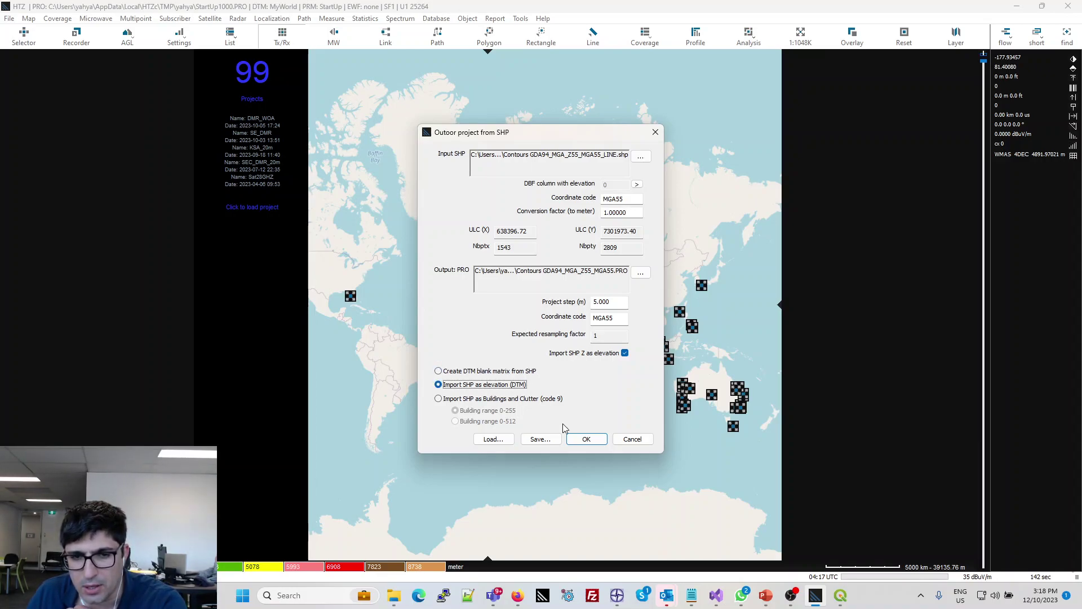
{"action": "left_click", "coordinate": [588, 440]}
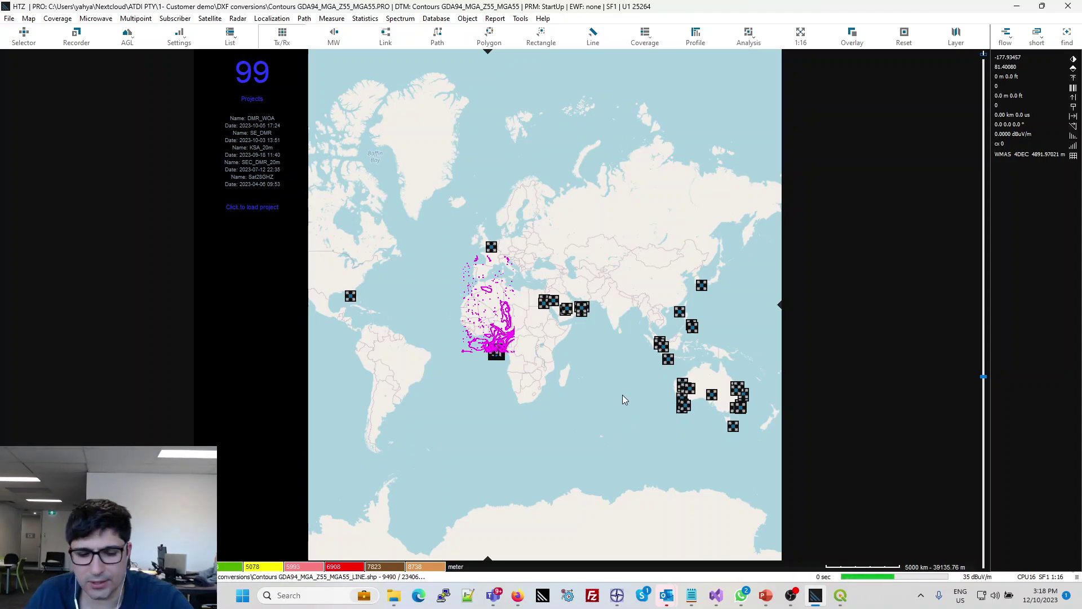
Switch to File Explorer to check the output files in the DXF conversions folder, and return to HTZ
{"action": "key", "text": "alt+Tab"}
{"action": "left_click", "coordinate": [519, 239]}
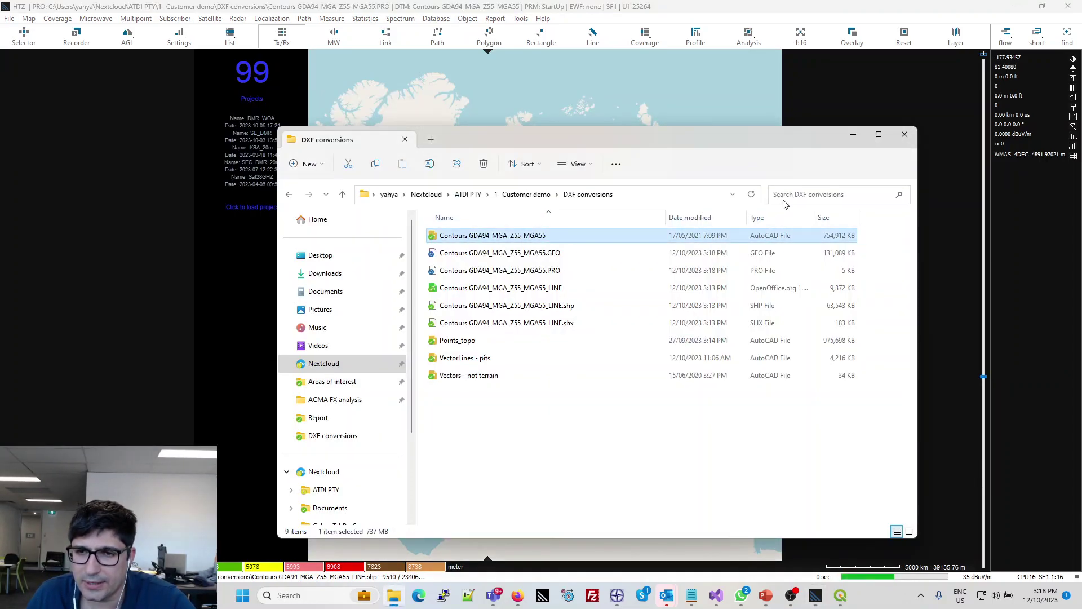
{"action": "left_click", "coordinate": [852, 138]}
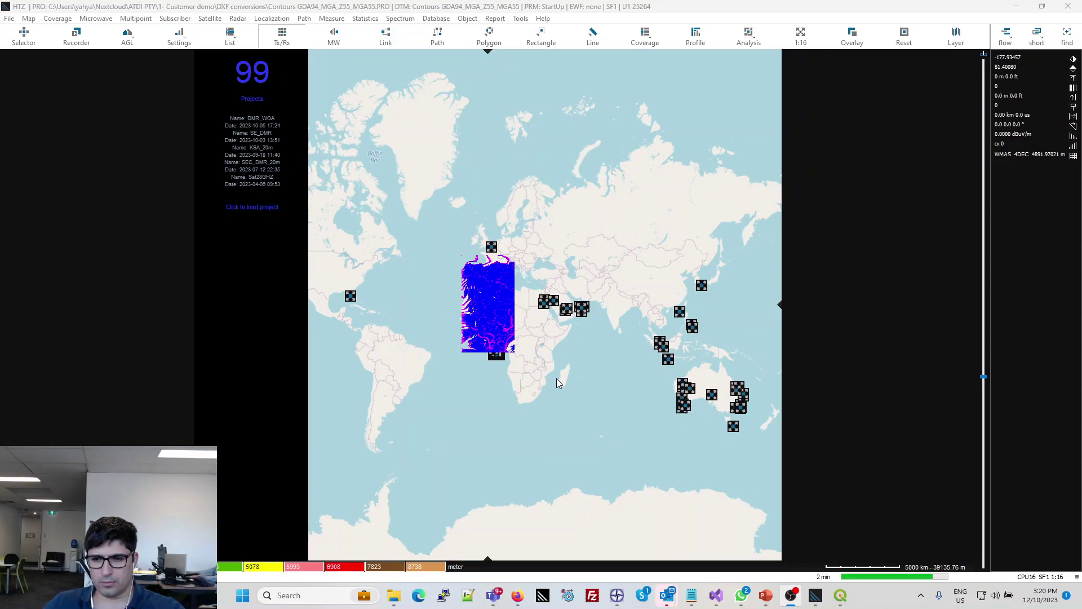
Change the imported terrain's map rendering to DEM shade
{"action": "double_click", "coordinate": [508, 344]}
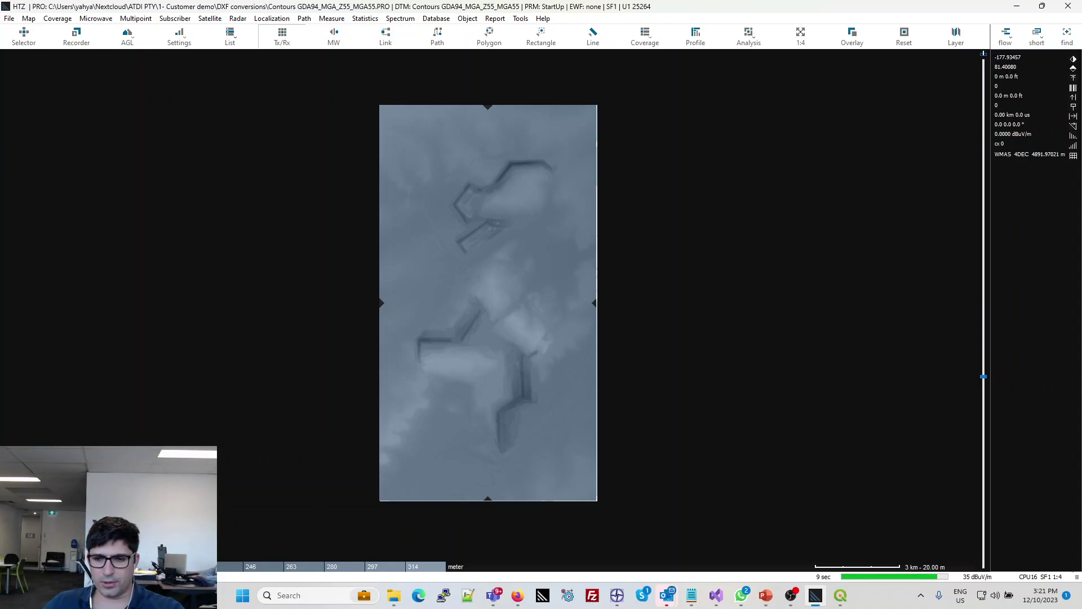
{"action": "scroll", "coordinate": [492, 360], "scroll_direction": "up", "scroll_amount": 1}
{"action": "scroll", "coordinate": [533, 358], "scroll_direction": "down", "scroll_amount": 1}
{"action": "left_click", "coordinate": [953, 38]}
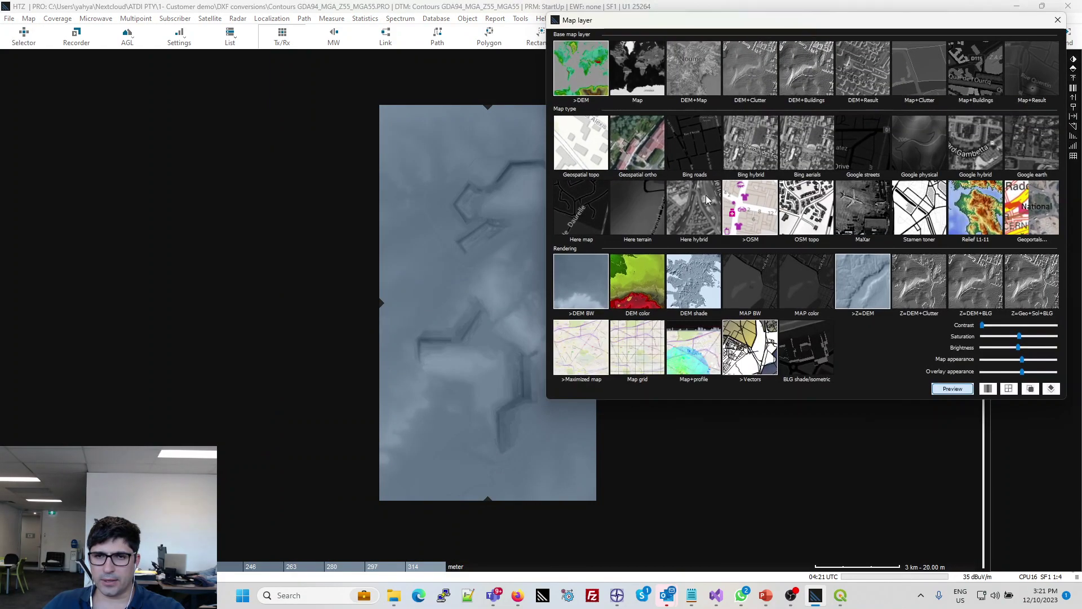
{"action": "left_click", "coordinate": [670, 292]}
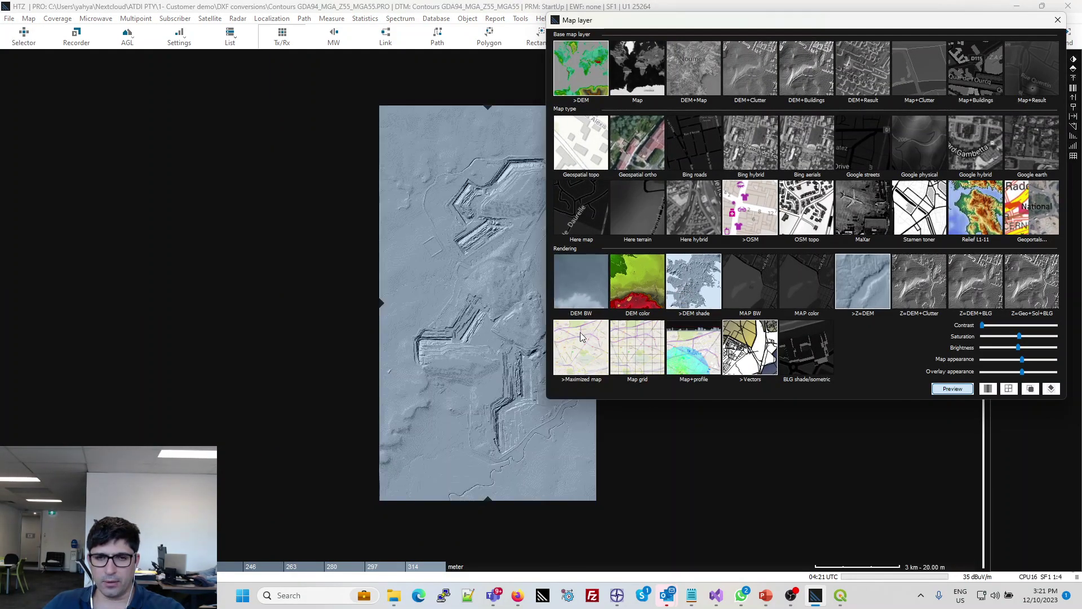
{"action": "key", "text": "Escape"}
Examine the shaded terrain around the northern and southern mine pits for relief detail and contour artefacts
{"action": "scroll", "coordinate": [709, 351], "scroll_direction": "up", "scroll_amount": 3}
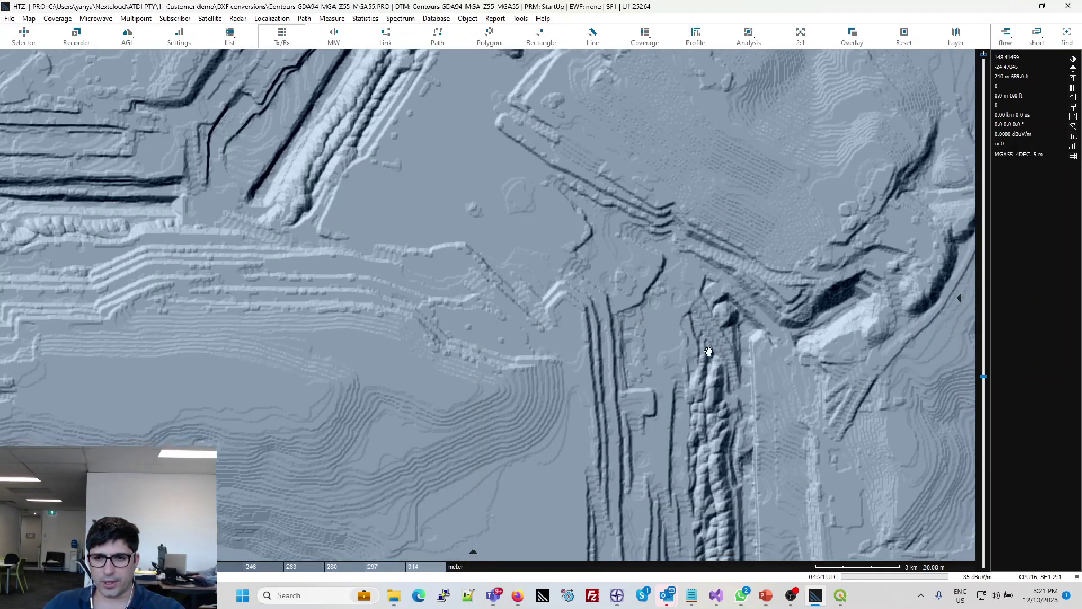
{"action": "left_click_drag", "start_coordinate": [709, 351], "coordinate": [458, 154]}
{"action": "mouse_move", "coordinate": [483, 395]}
{"action": "left_mouse_down"}
{"action": "mouse_move", "coordinate": [483, 309]}
{"action": "mouse_move", "coordinate": [586, 279]}
{"action": "mouse_move", "coordinate": [613, 256]}
{"action": "left_mouse_up"}
{"action": "scroll", "coordinate": [613, 256], "scroll_direction": "down", "scroll_amount": 3}
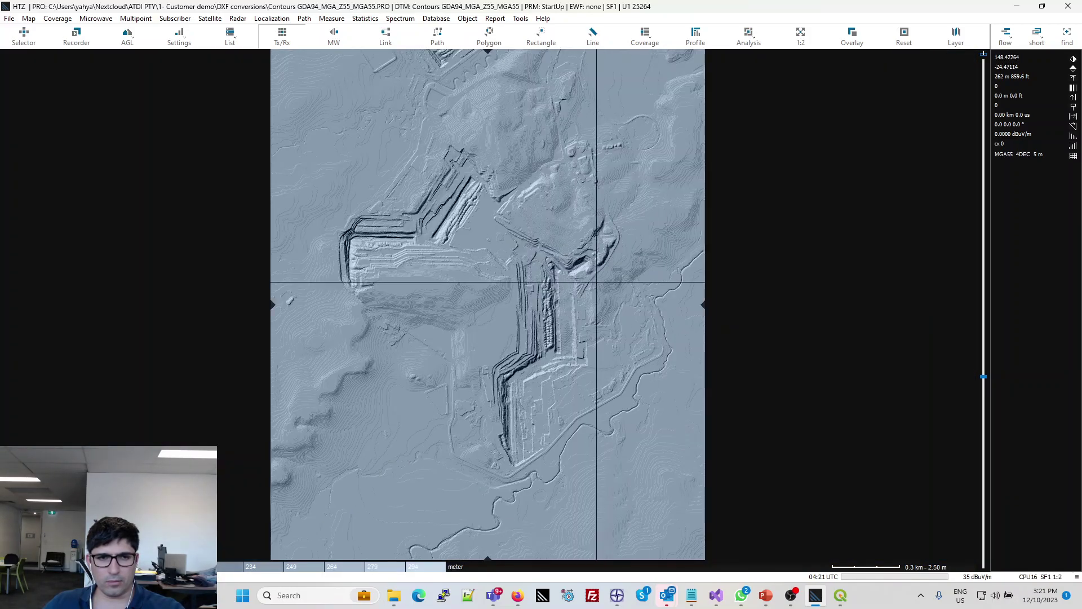
{"action": "left_click_drag", "start_coordinate": [483, 130], "coordinate": [471, 379]}
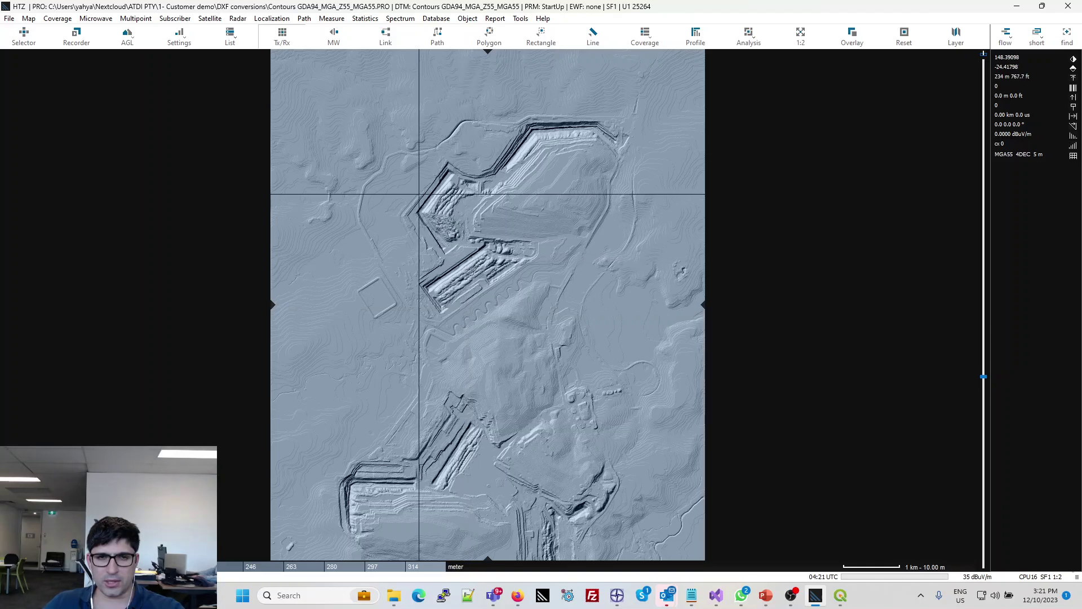
{"action": "scroll", "coordinate": [502, 95], "scroll_direction": "up", "scroll_amount": 1}
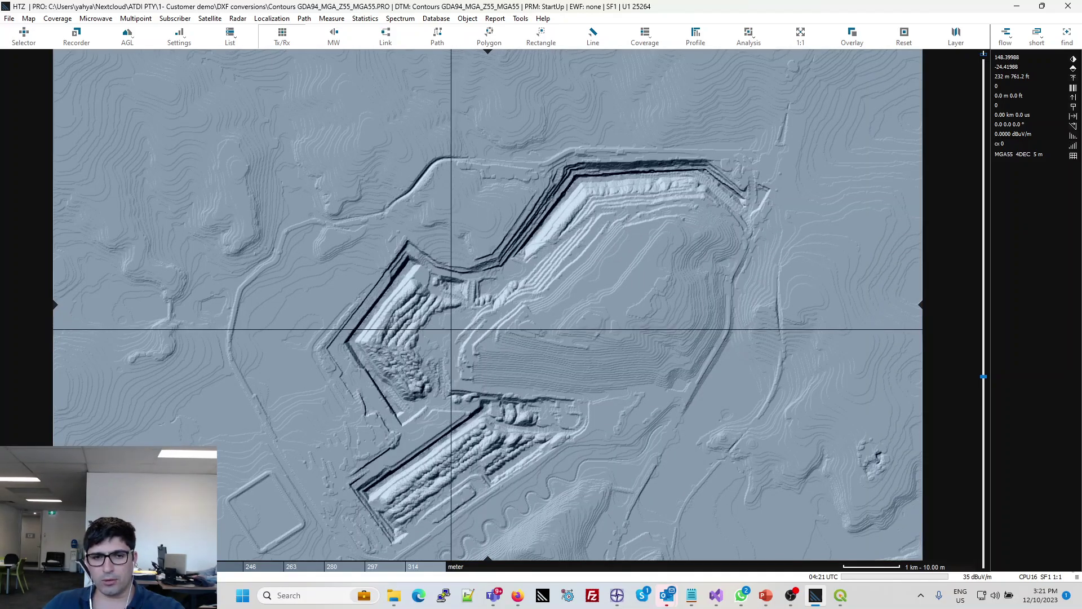
{"action": "scroll", "coordinate": [447, 357], "scroll_direction": "up", "scroll_amount": 1}
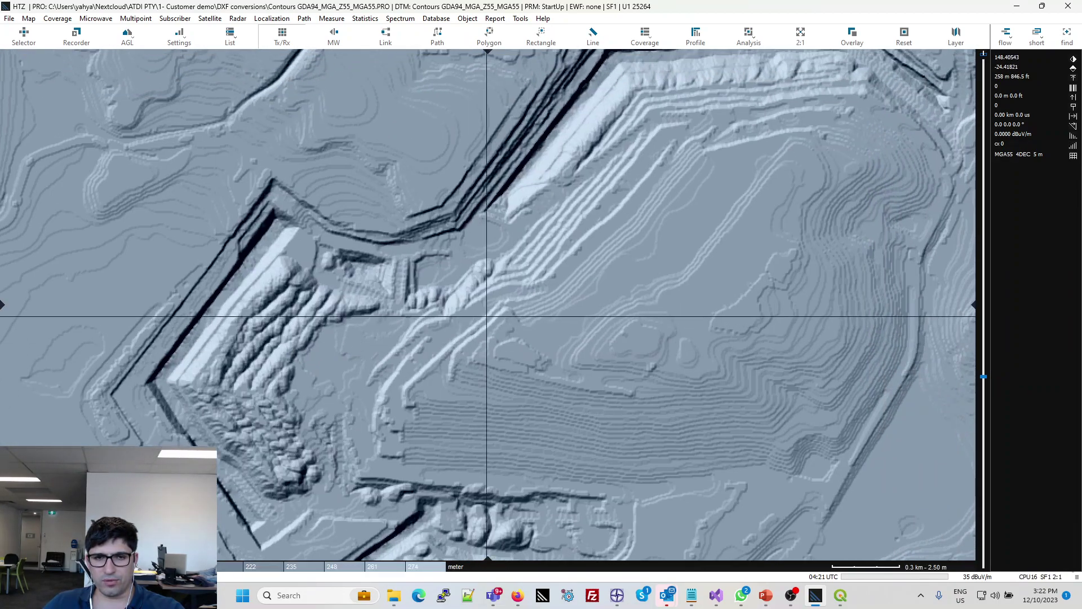
{"action": "left_click_drag", "start_coordinate": [440, 338], "coordinate": [322, 442]}
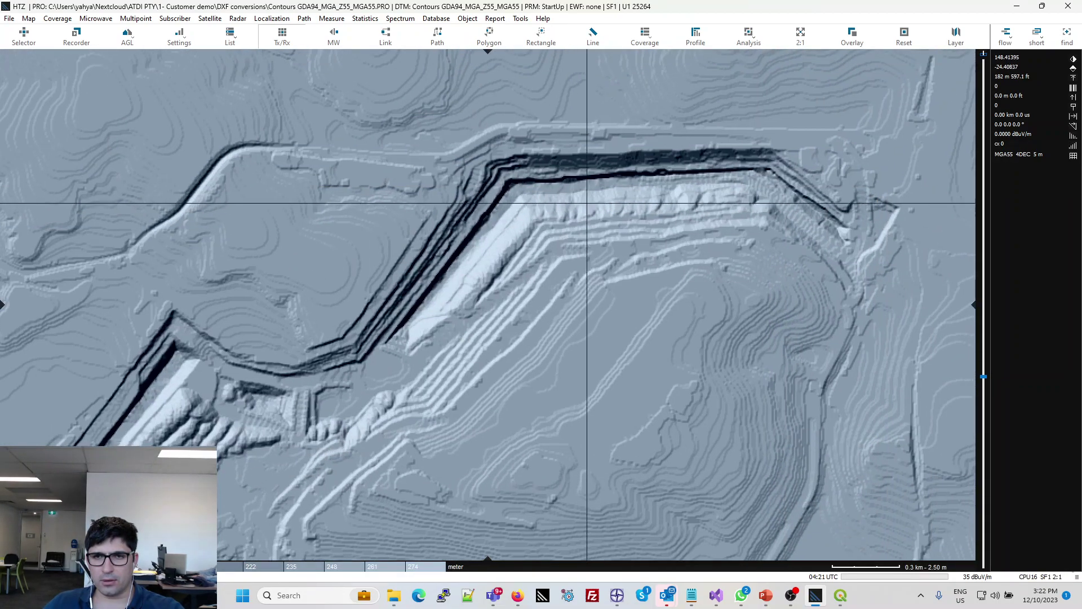
{"action": "left_click_drag", "start_coordinate": [541, 56], "coordinate": [457, 332]}
{"action": "scroll", "coordinate": [456, 332], "scroll_direction": "down", "scroll_amount": 2}
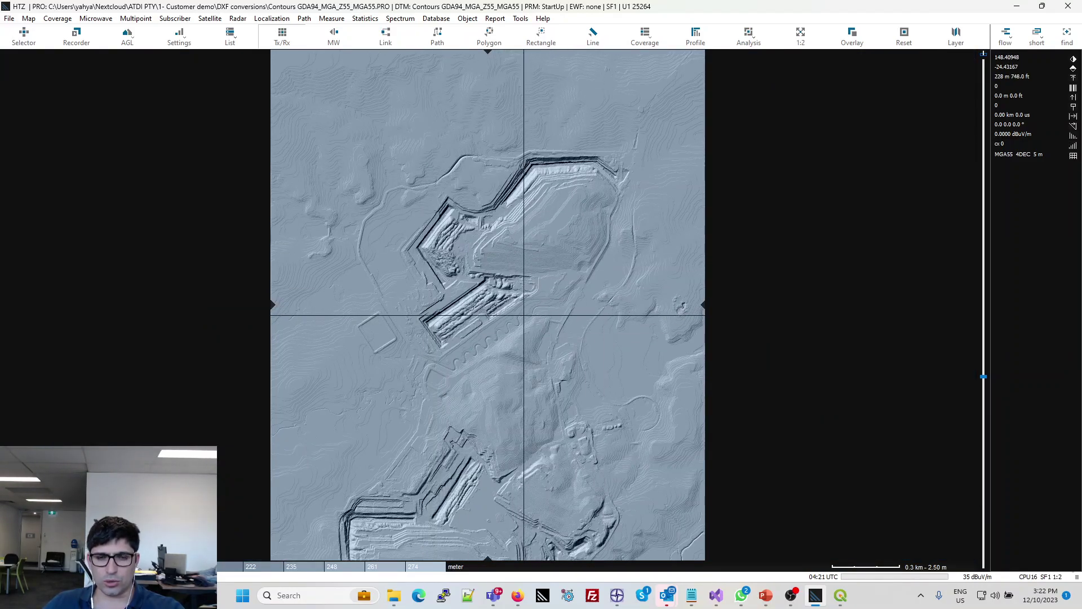
Switch to PowerPoint to review the nested contour sketch on slide 3, and return to HTZ
{"action": "key", "text": "alt+Tab"}
{"action": "key", "text": "alt+Tab"}
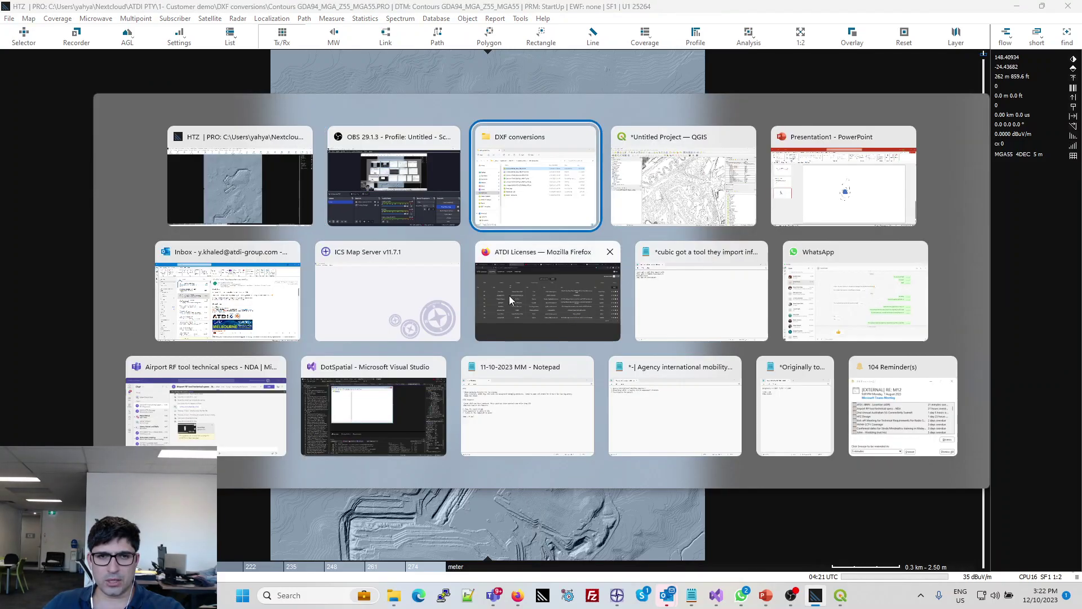
{"action": "key", "text": "alt+Tab"}
{"action": "key", "text": "alt+Tab"}
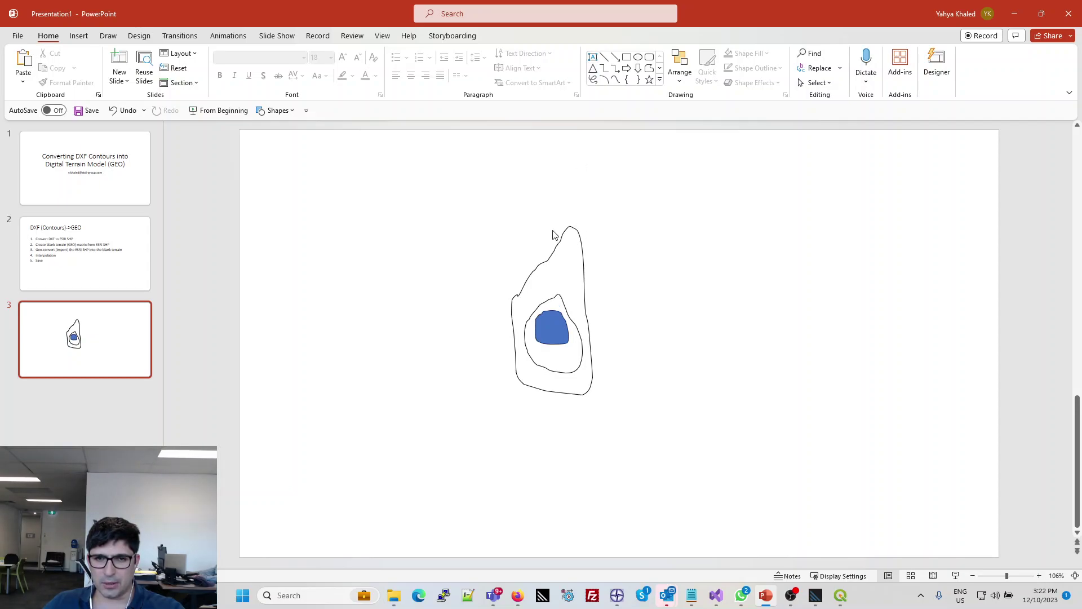
{"action": "key", "text": "alt+Tab"}
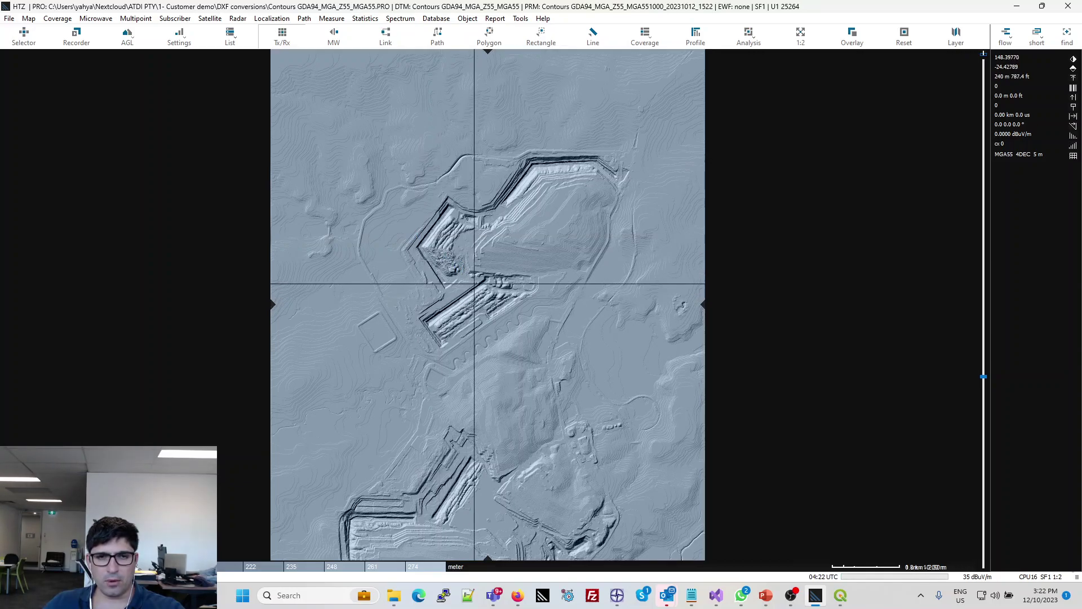
Switch to File Explorer and select the Contours GDA94_MGA_Z55_MGA55.GEO file in DXF conversions to check its size
{"action": "key", "text": "alt+Tab"}
{"action": "key", "text": "alt+Tab"}
{"action": "key", "text": "alt+Tab"}
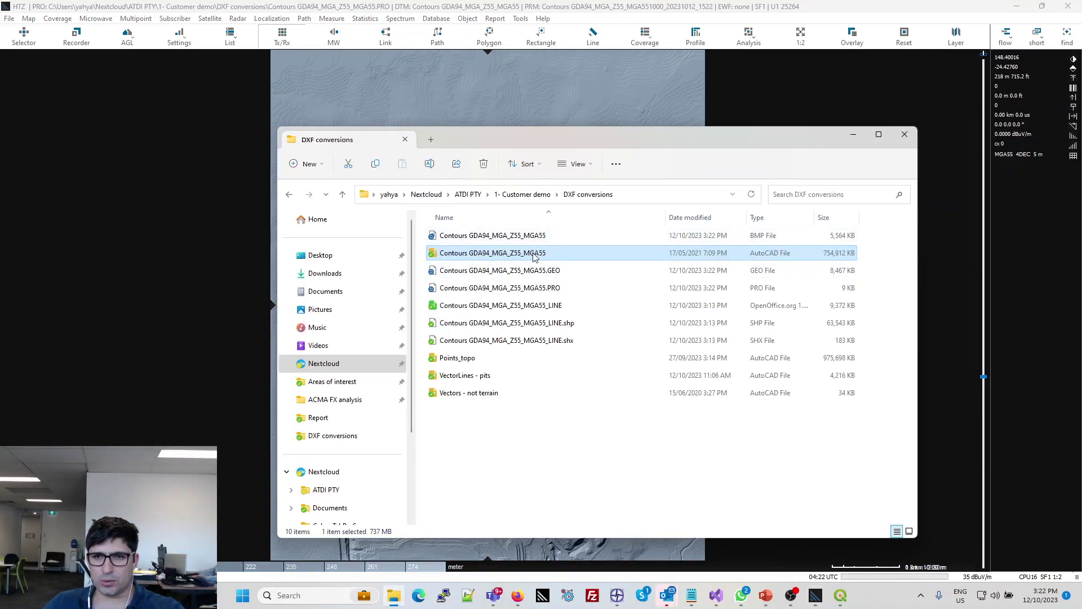
{"action": "left_click", "coordinate": [525, 274]}
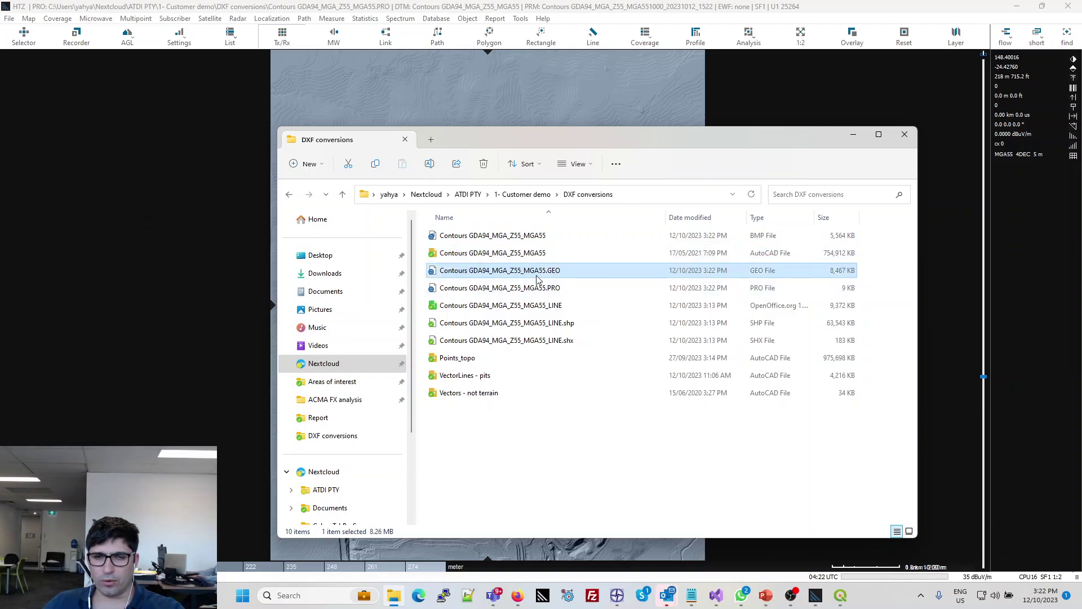
{"action": "left_click_drag", "start_coordinate": [585, 138], "coordinate": [479, 116]}
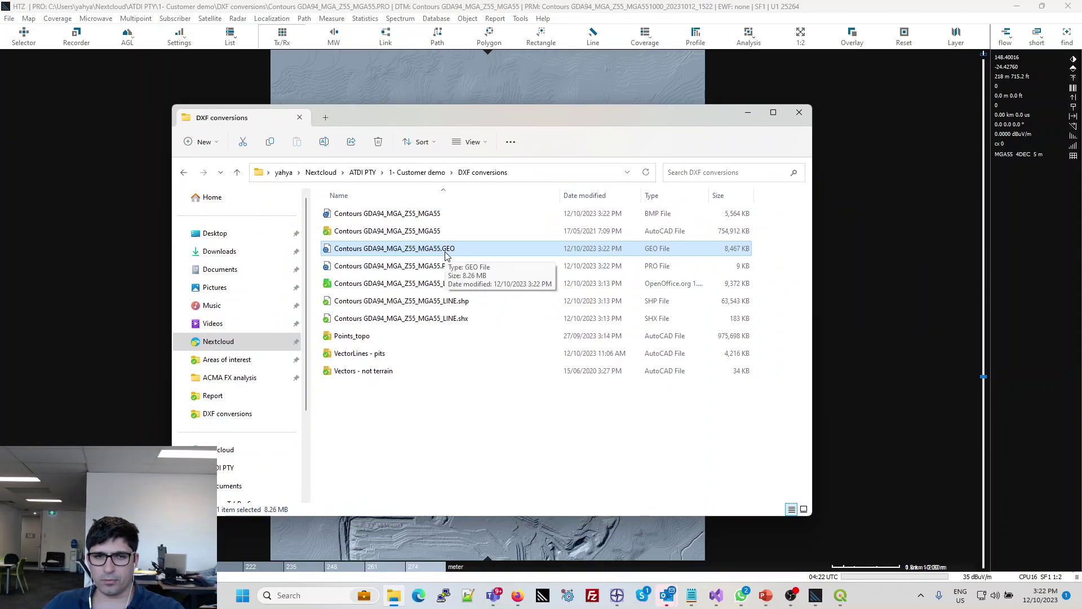
Look over the remaining source DXF files and select Points_topo in the DXF conversions folder
{"action": "left_click_drag", "start_coordinate": [495, 113], "coordinate": [602, 106]}
{"action": "left_click", "coordinate": [462, 329]}
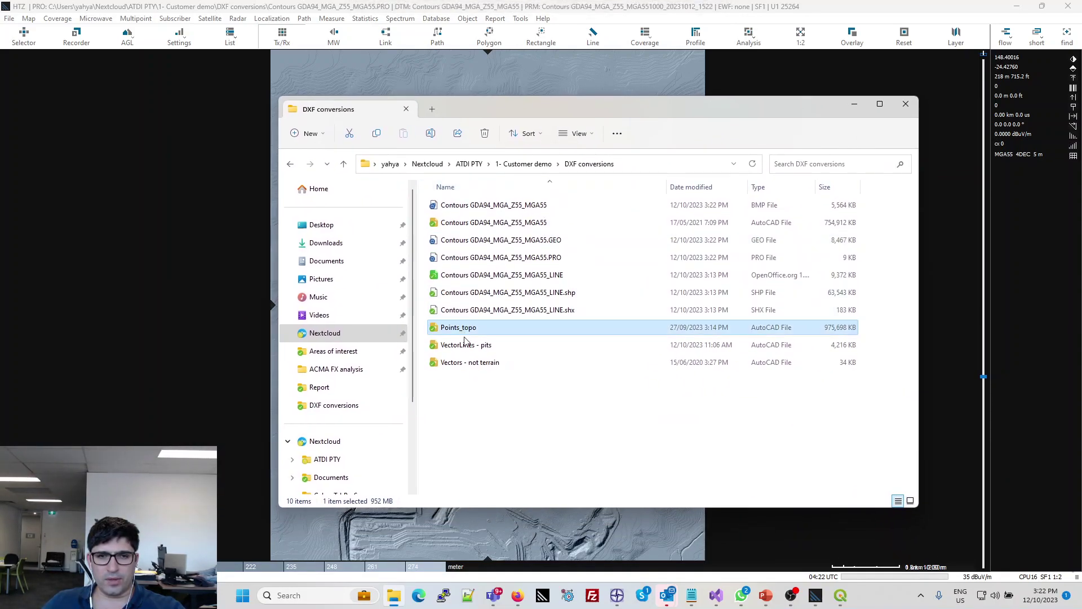
{"action": "left_click", "coordinate": [475, 349]}
{"action": "key", "text": "Up"}
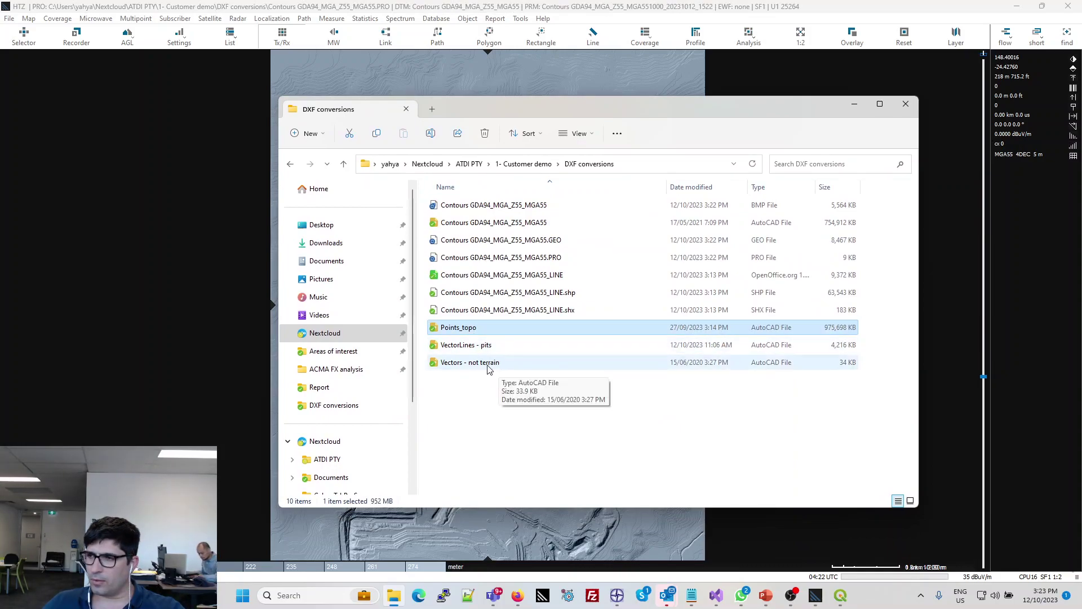
{"action": "left_click_drag", "start_coordinate": [557, 109], "coordinate": [603, 98]}
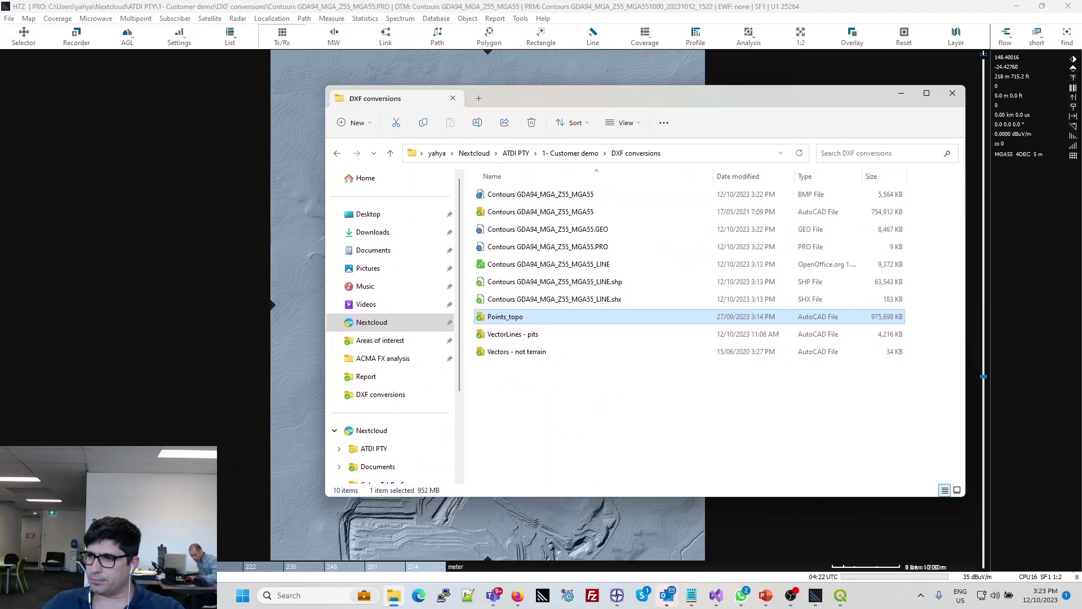